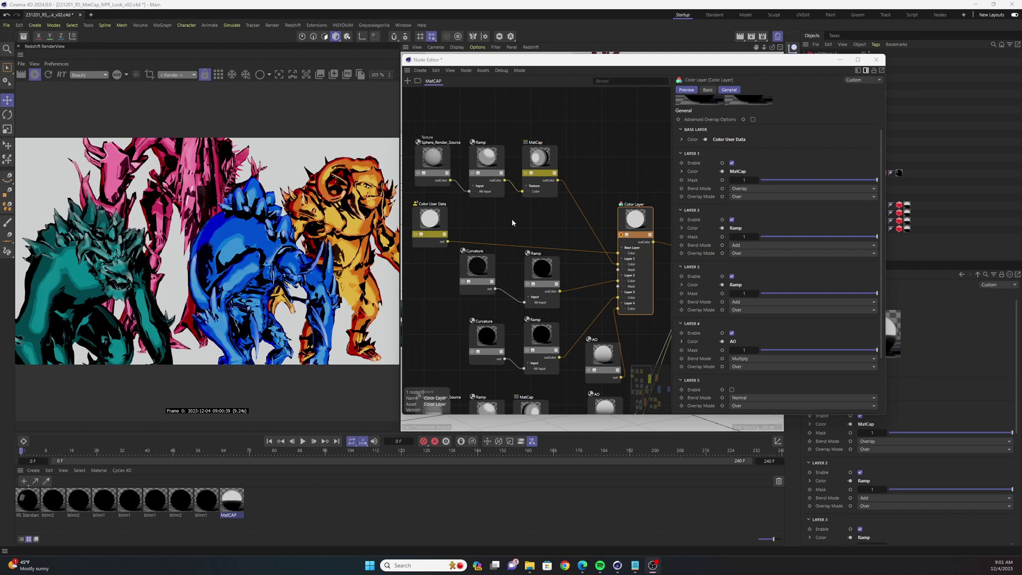
- Solo the MatCap node so the render shows only its grey toon shading
middle_click_drag(512, 218, 538, 226)
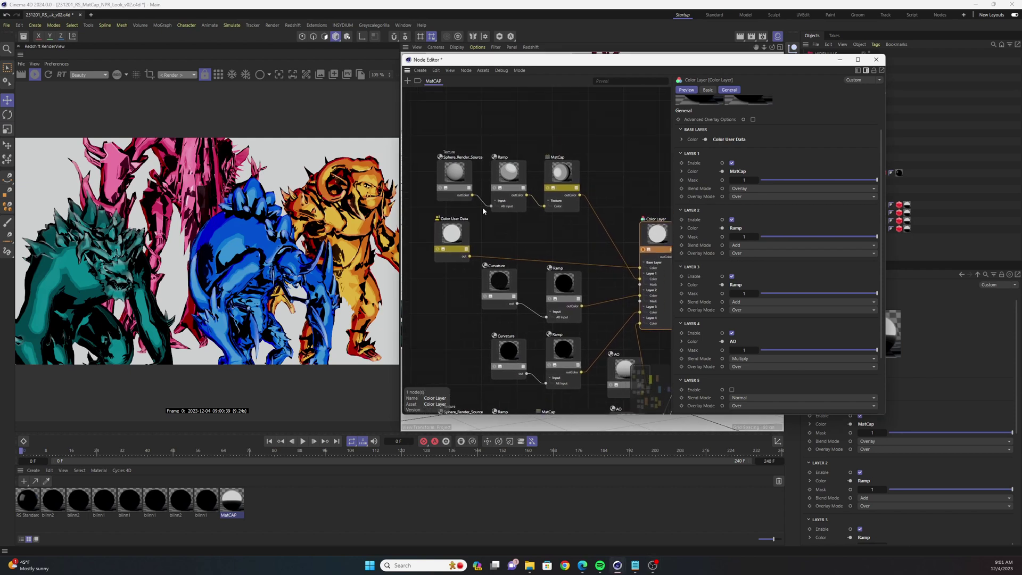
scroll(506, 221, "up", 3)
scroll(505, 221, "down", 3)
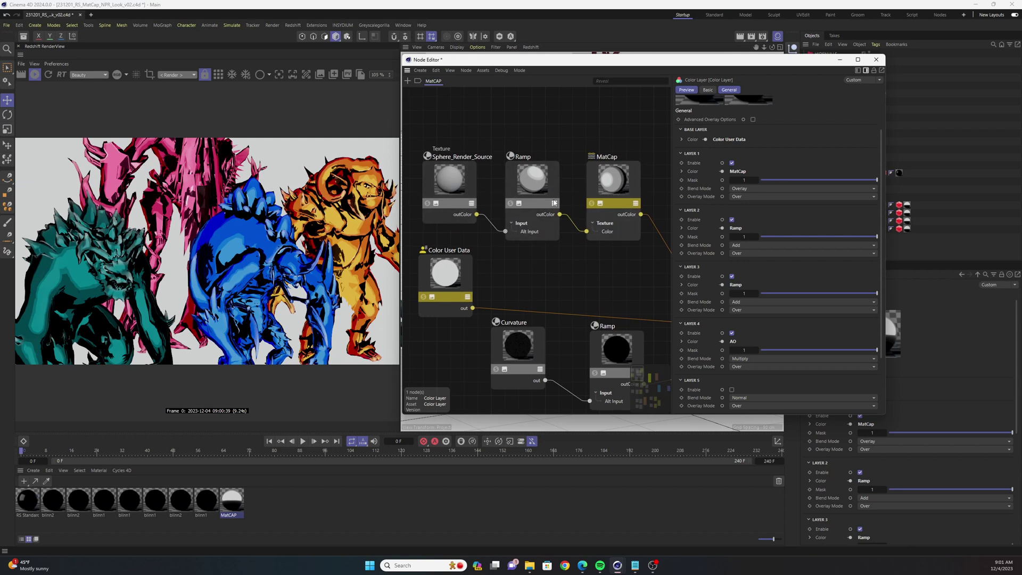
left_click(593, 205)
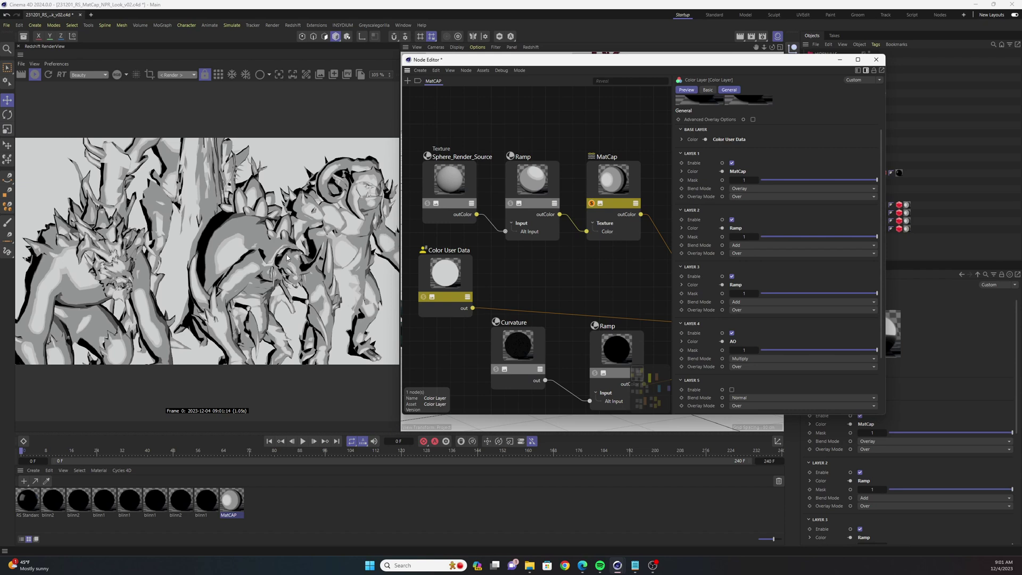
- Inspect and close the Sphere_Render_Source image preview, then select the Ramp node
left_click(455, 189)
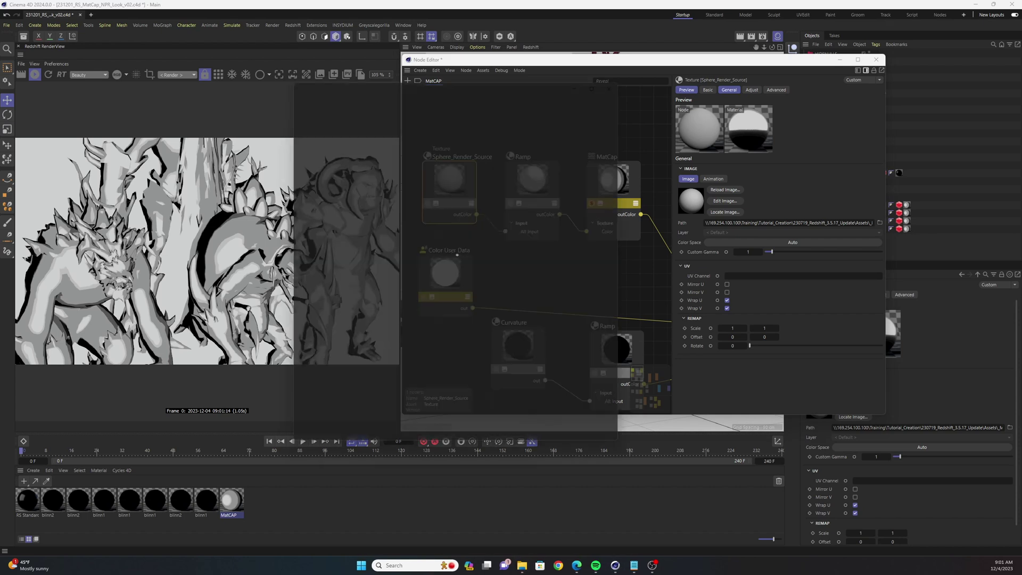
left_click_drag(500, 77, 545, 82)
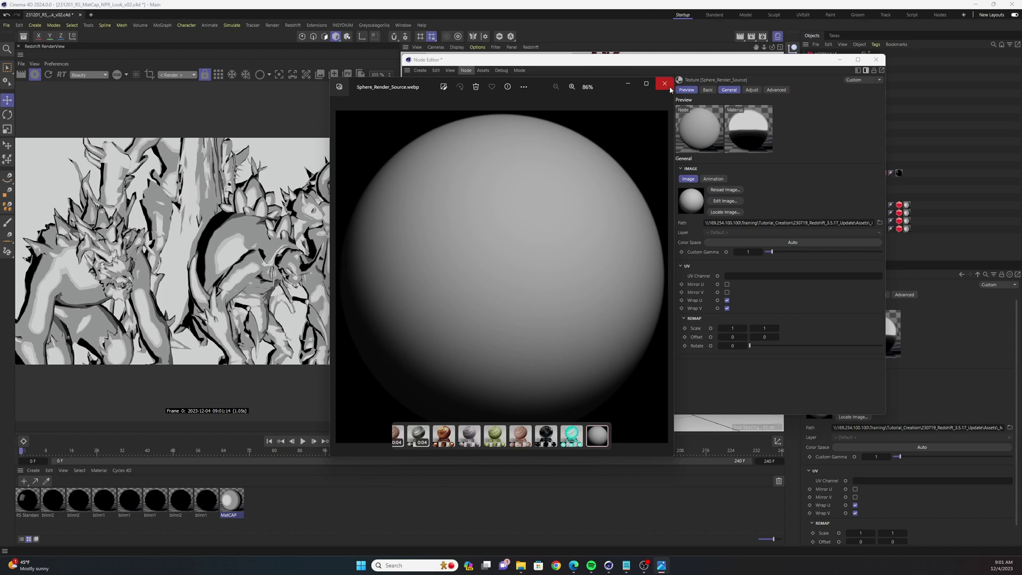
left_click(665, 84)
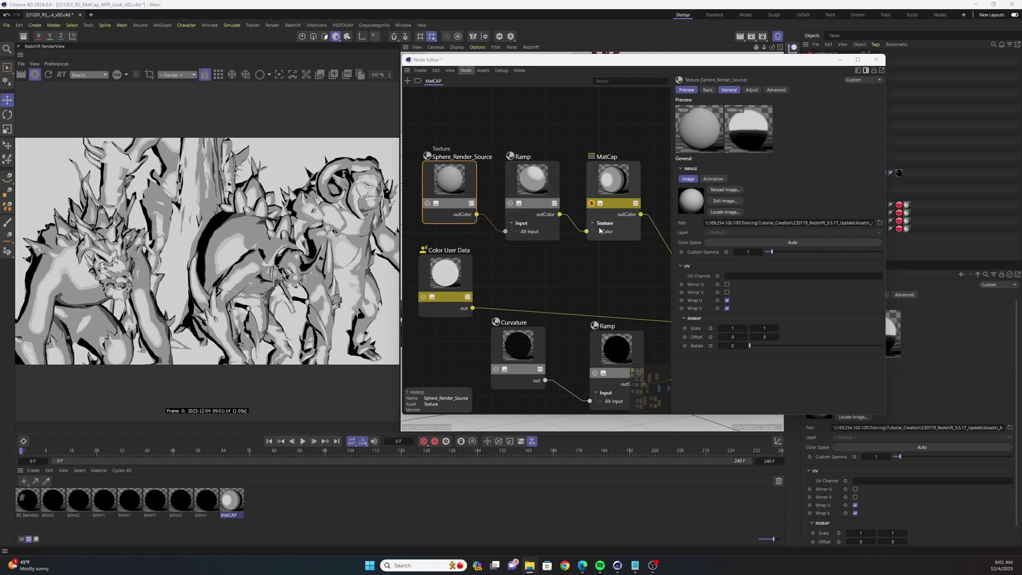
left_click(519, 185)
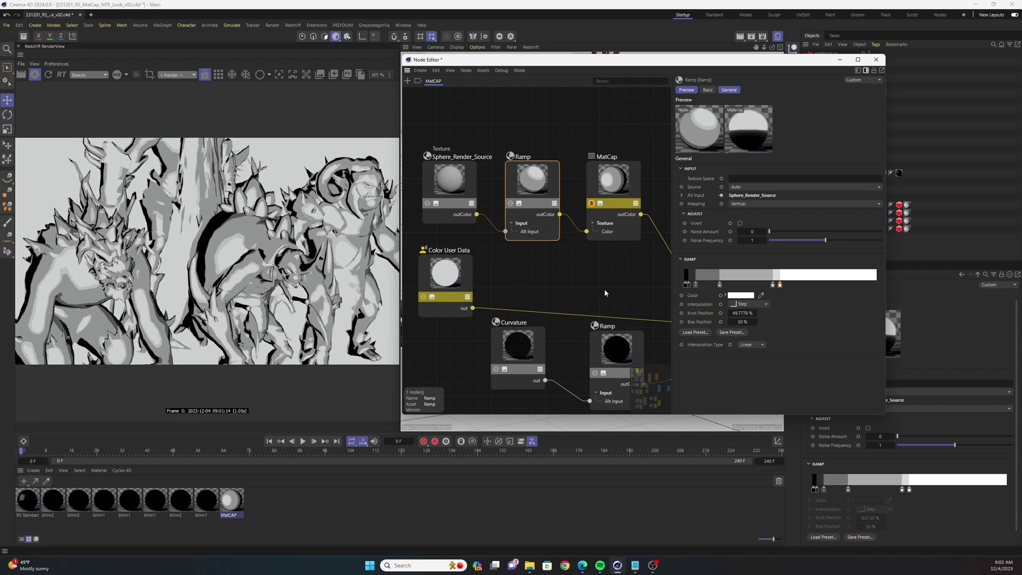
- Rotate the MatCap texture to 108.36 to shift the toon highlights and shadows
scroll(605, 288, "down", 3)
left_click(525, 155)
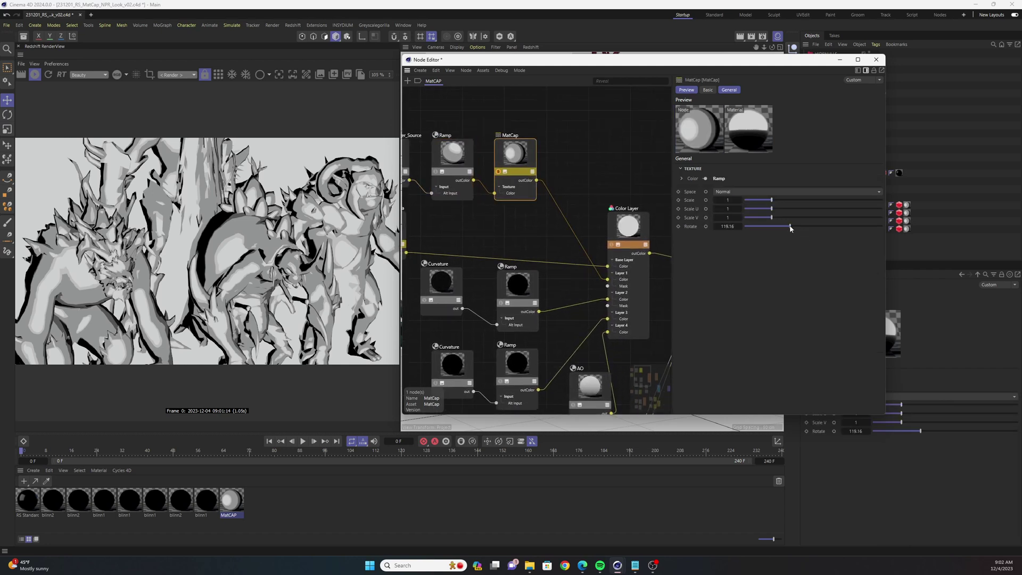
mouse_move(789, 229)
left_mouse_down()
mouse_move(776, 228)
mouse_move(917, 232)
mouse_move(748, 230)
mouse_move(803, 226)
mouse_move(786, 231)
left_mouse_up()
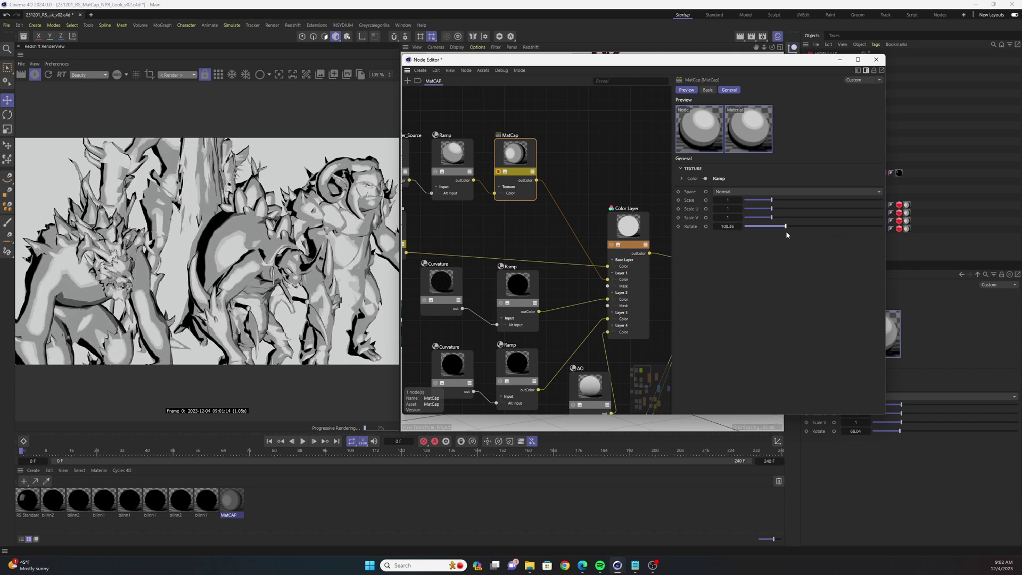
middle_click_drag(572, 250, 557, 241)
- Solo the Color User Data node so each monster renders as a flat colour silhouette
left_click_drag(598, 241, 593, 221)
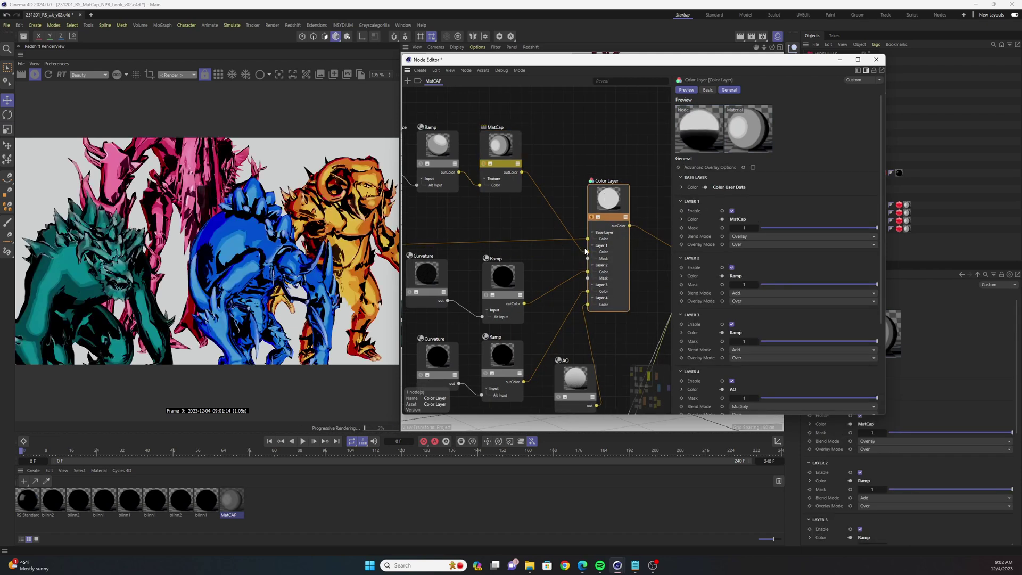
middle_click_drag(529, 222, 585, 217)
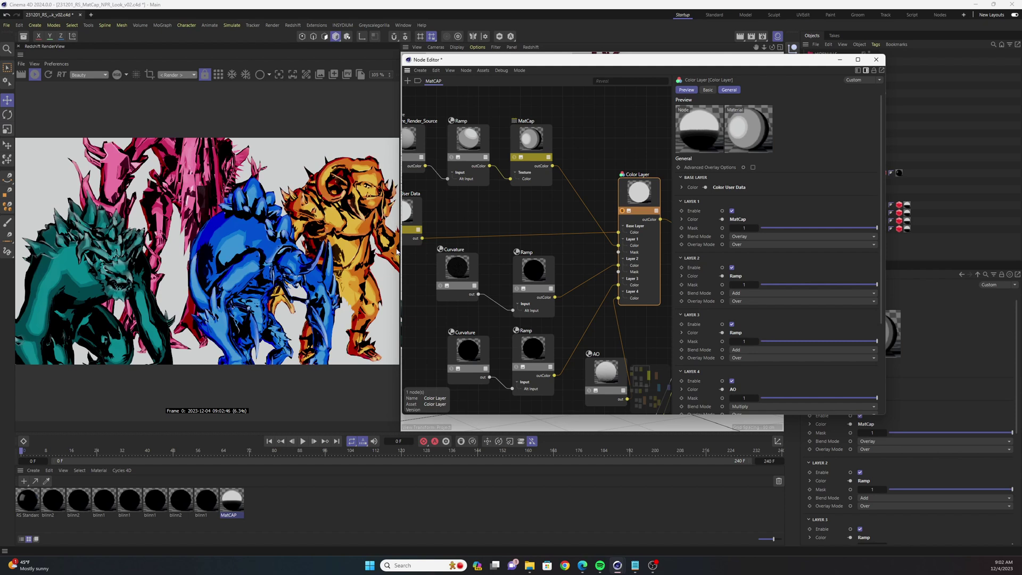
mouse_move(574, 265)
middle_mouse_down()
mouse_move(595, 269)
mouse_move(586, 247)
middle_mouse_up()
left_click(422, 213)
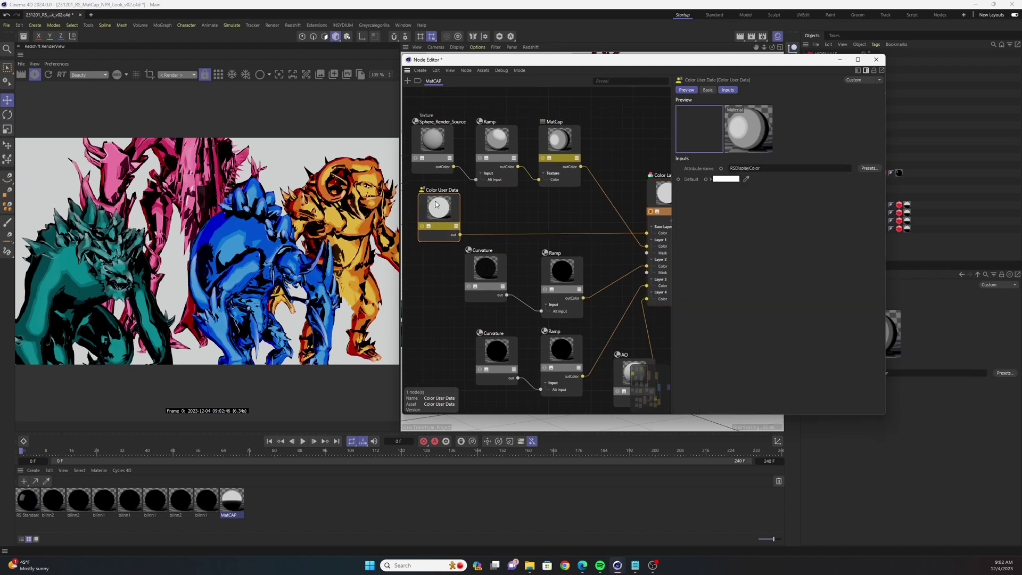
left_click(422, 225)
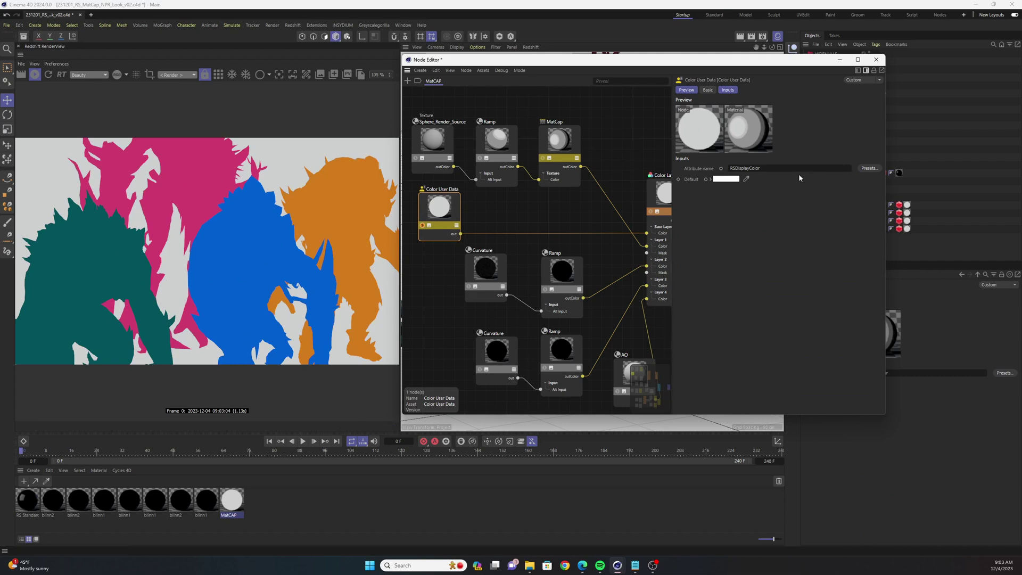
- Keep the Color User Data attribute name as RSDisplayColor from the Presets > Objects menu
left_click(868, 168)
mouse_move(878, 183)
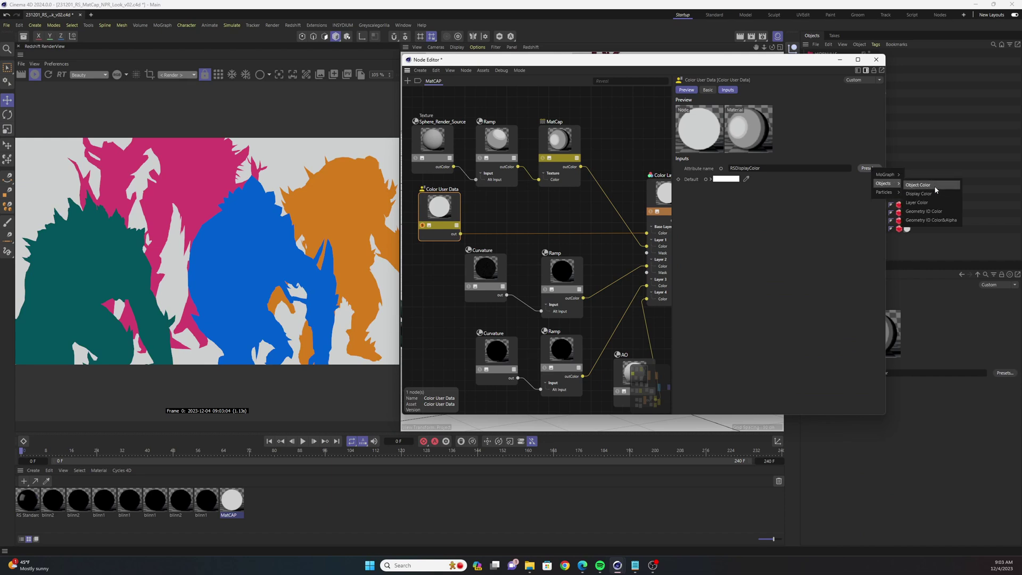
left_click(929, 194)
left_click(876, 59)
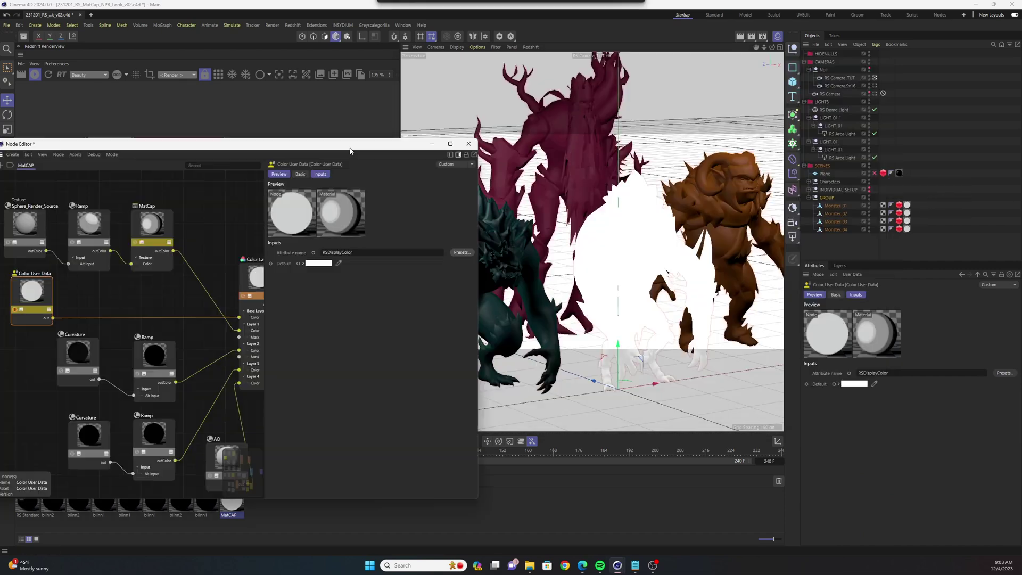
left_click(839, 208)
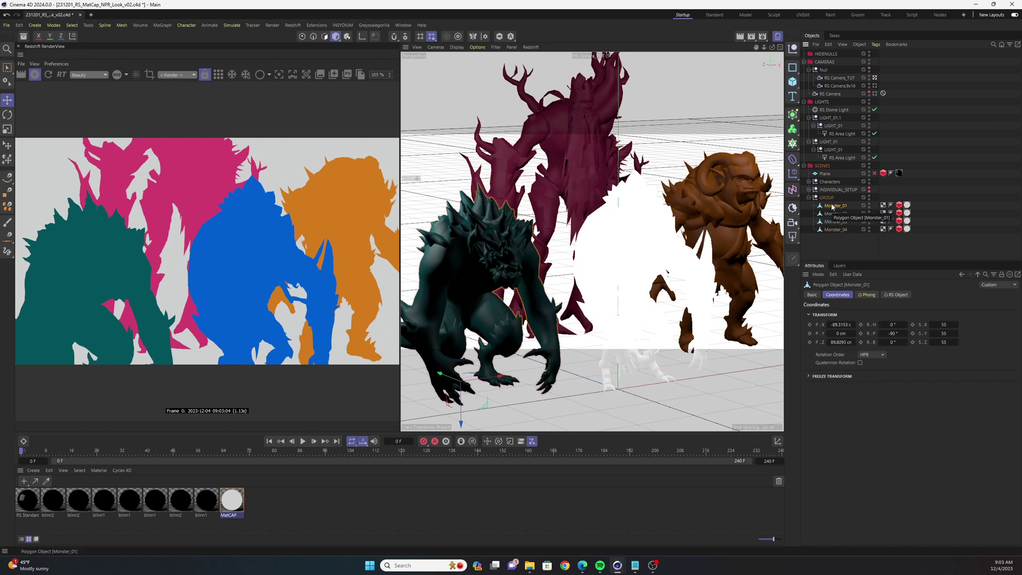
left_click(812, 295)
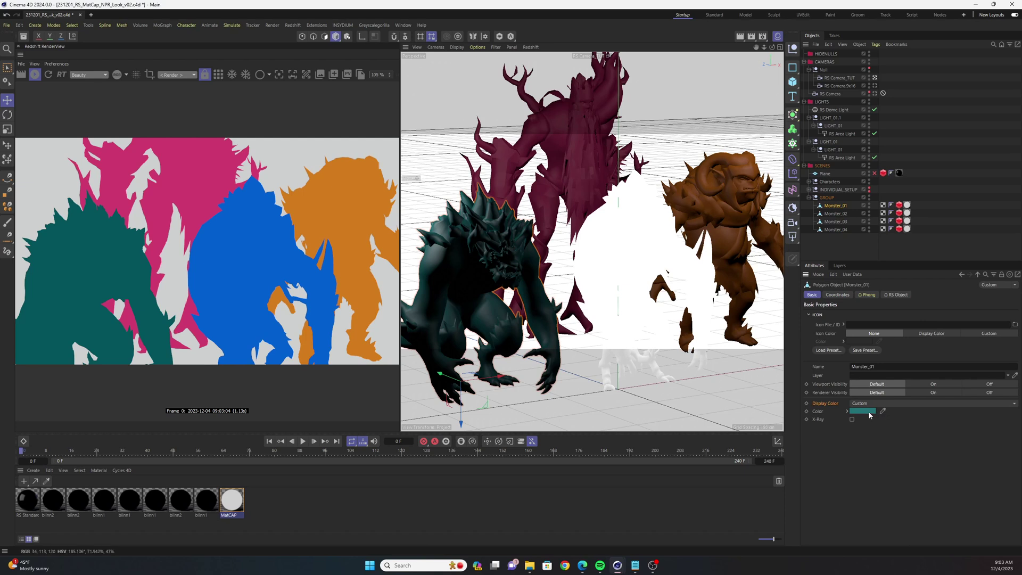
mouse_move(869, 417)
double_click(231, 500)
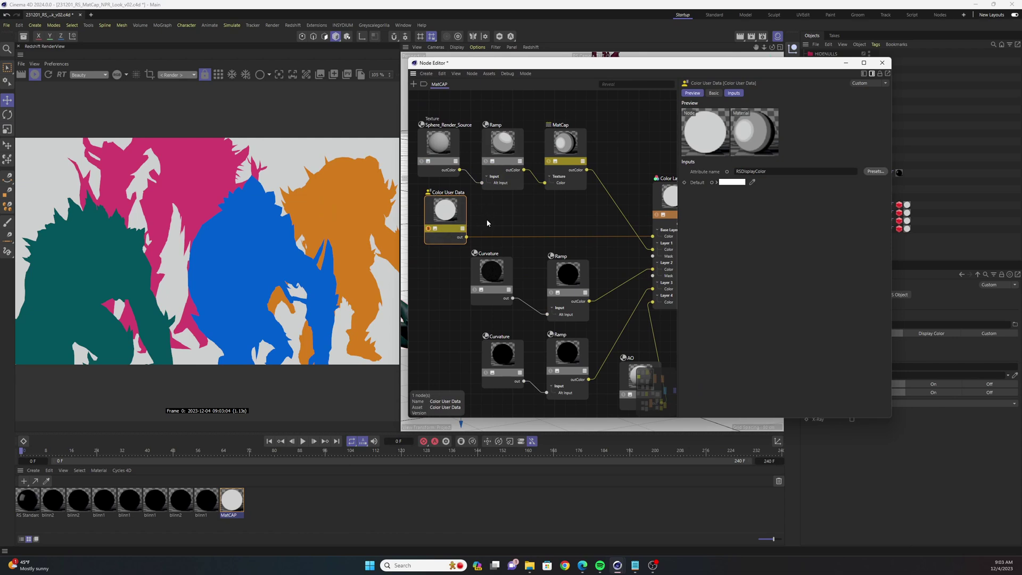
- Select and nudge the first Curvature node, then review the Color Layer's layer settings
middle_click_drag(519, 211, 467, 171)
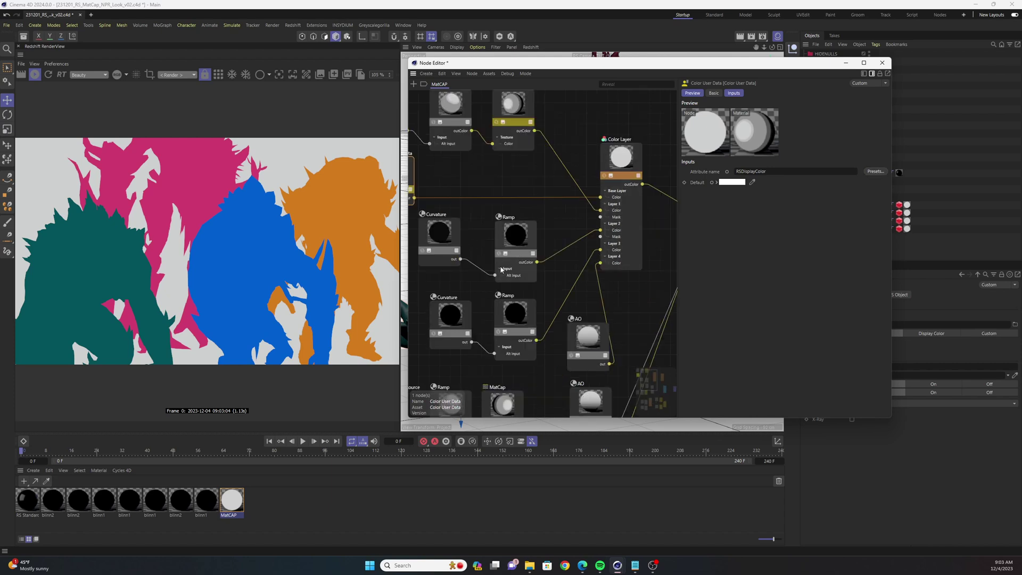
left_click(468, 171)
left_click_drag(449, 258, 464, 260)
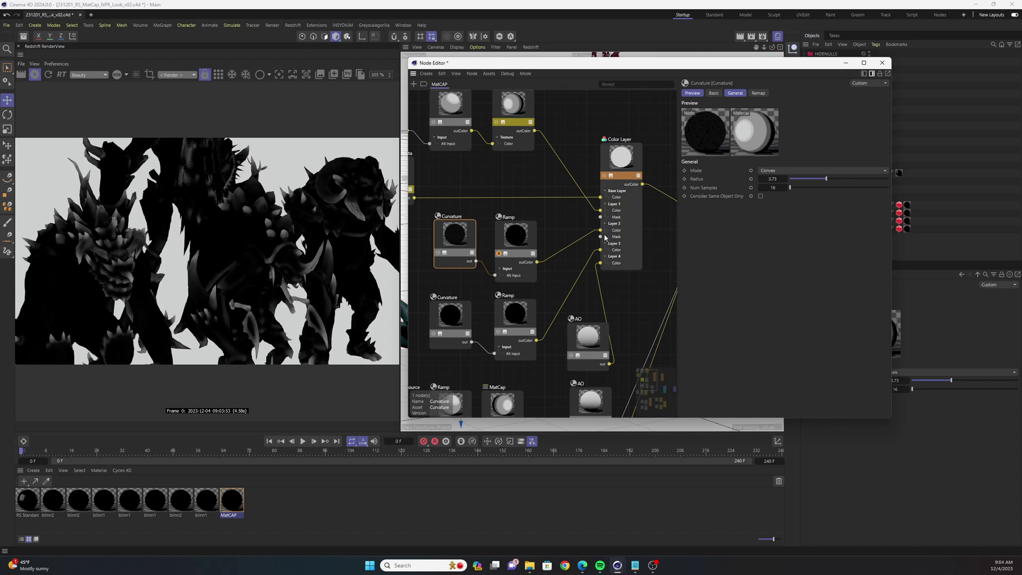
left_click(620, 162)
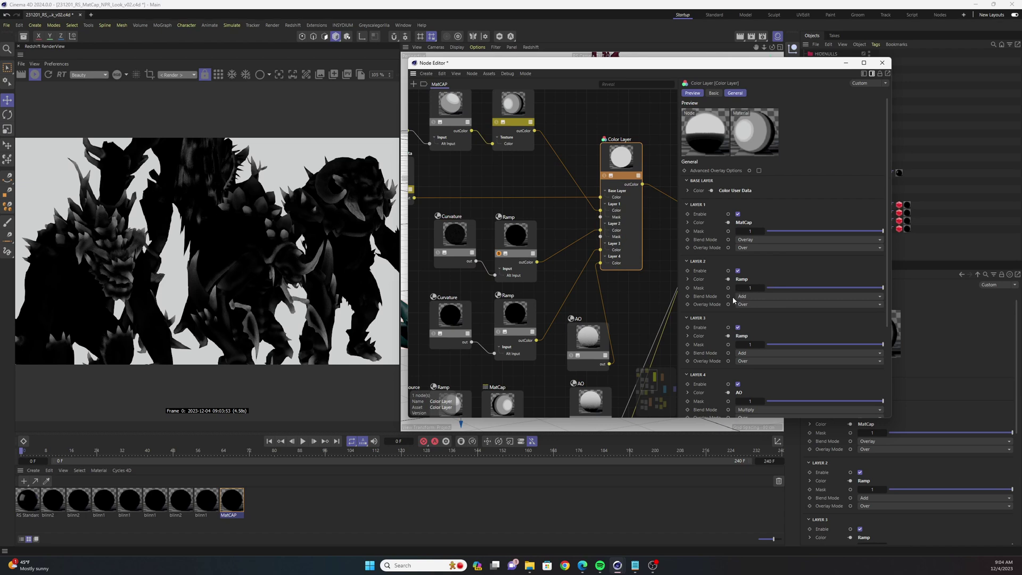
- Set the Curvature-fed Ramp's right gradient knot to a saturated cyan
left_click(519, 237)
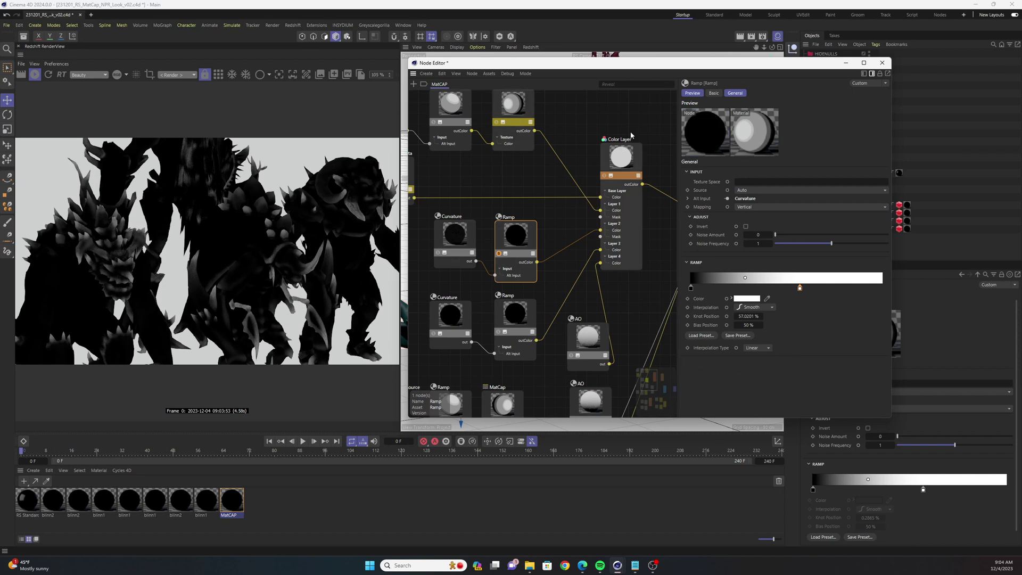
double_click(799, 288)
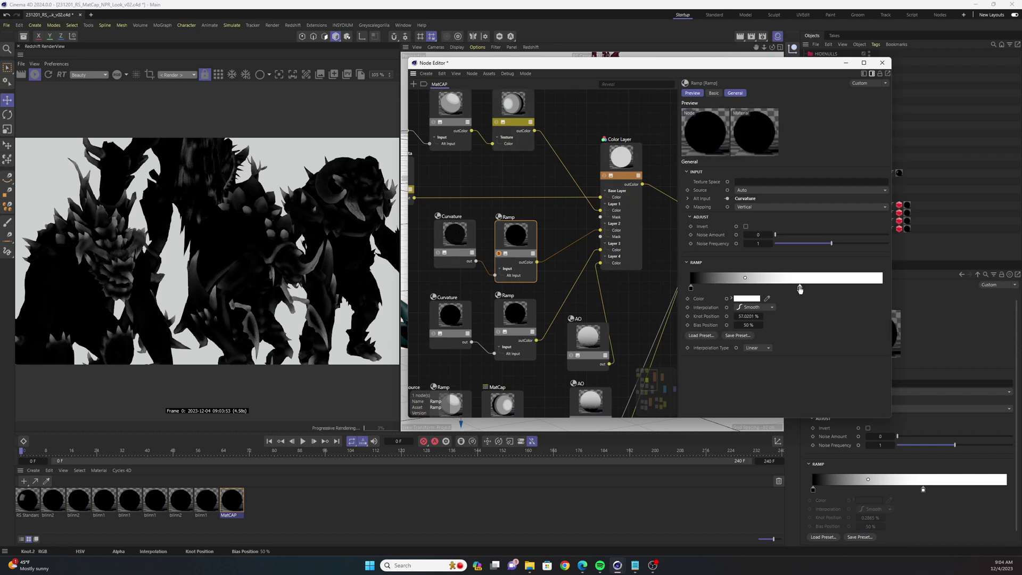
left_click(820, 293)
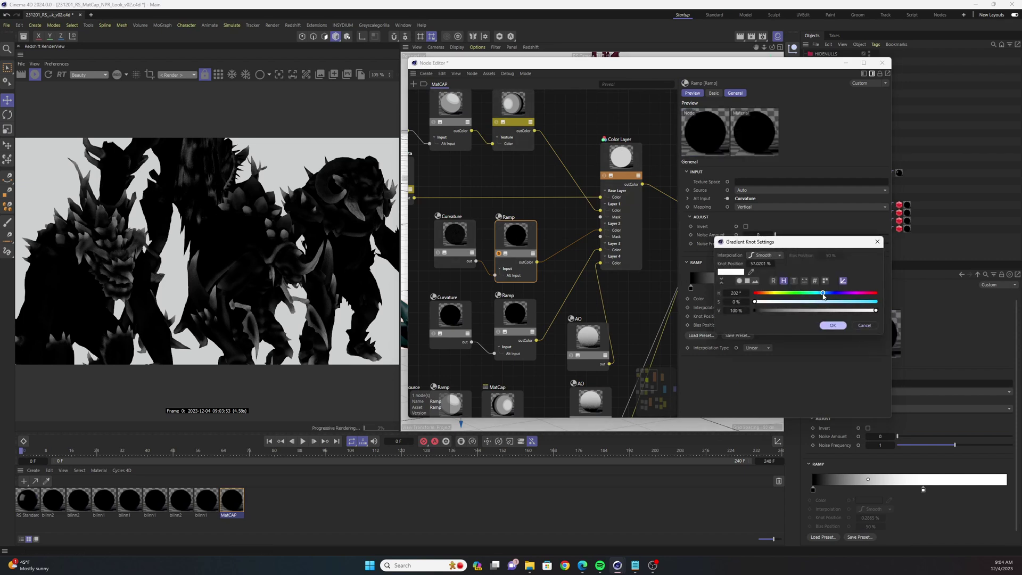
left_click(843, 302)
left_click(832, 325)
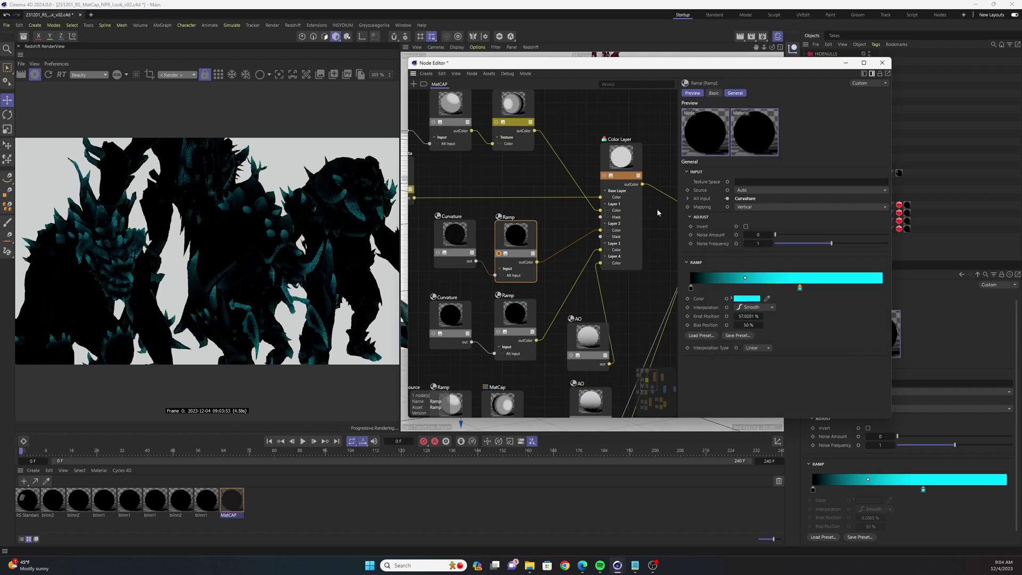
- Change the upper Ramp's right gradient knot colour to red
left_click(613, 158)
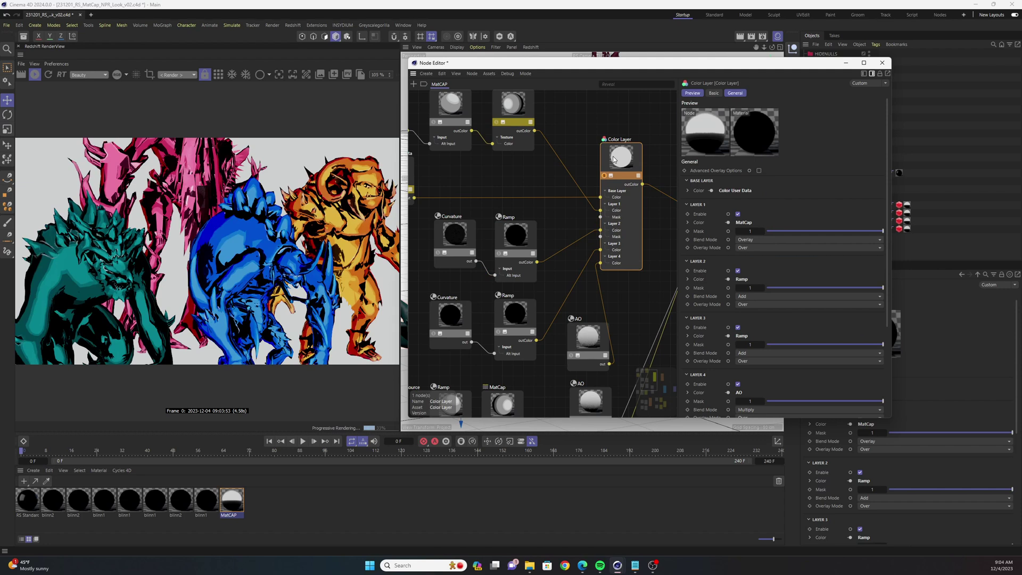
left_click(521, 240)
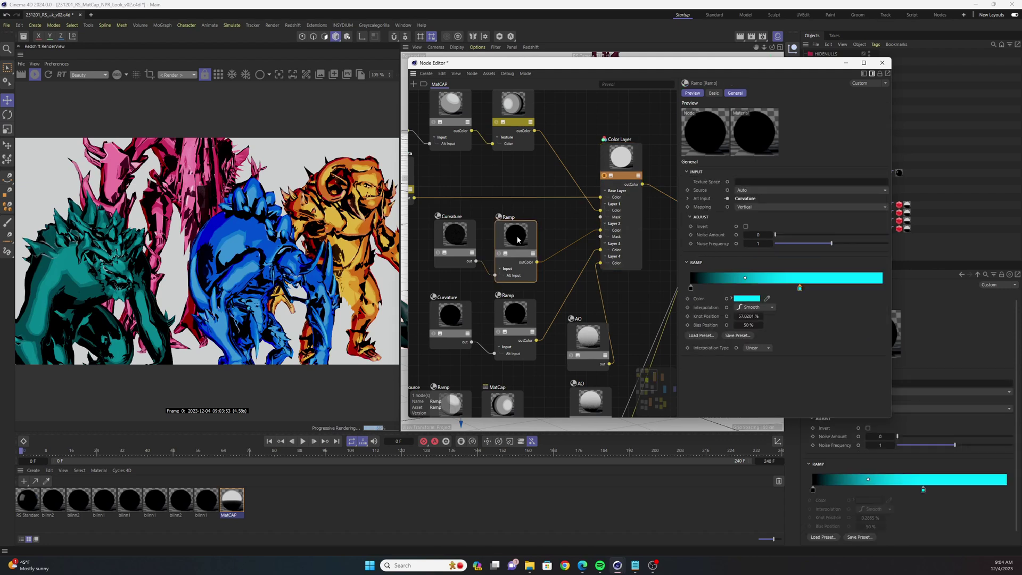
double_click(798, 288)
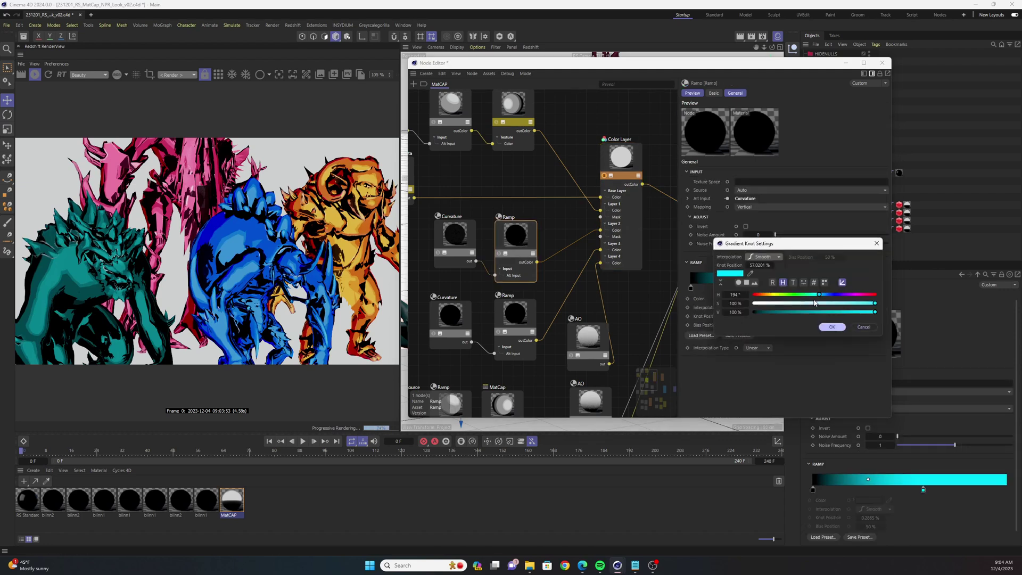
left_click(761, 298)
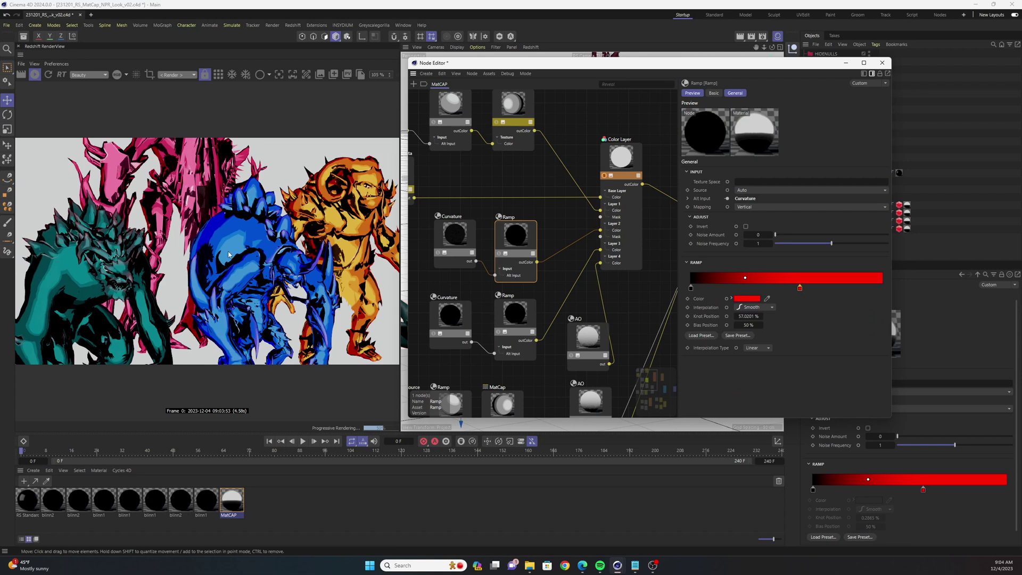
left_click(514, 323)
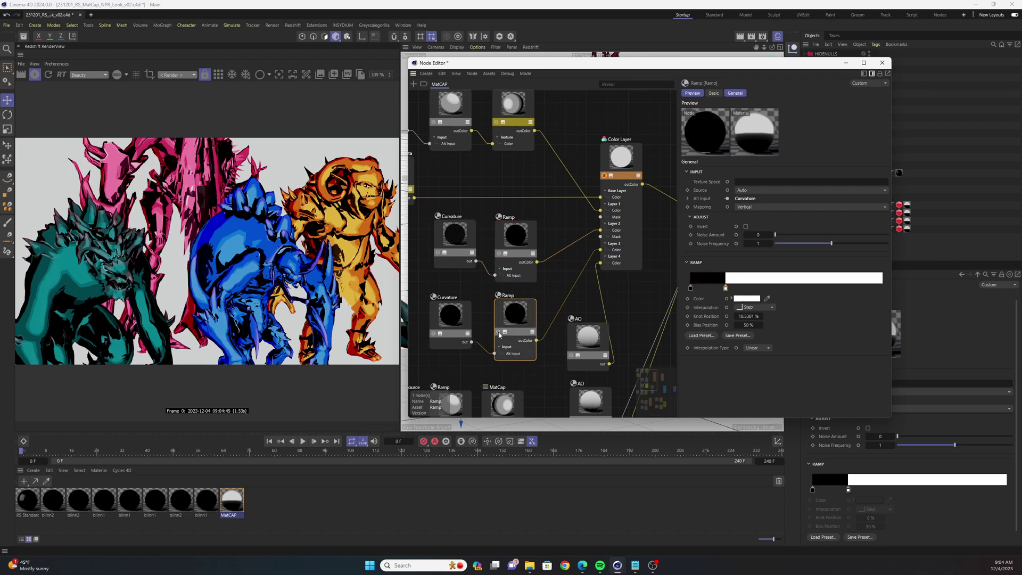
left_click(499, 332)
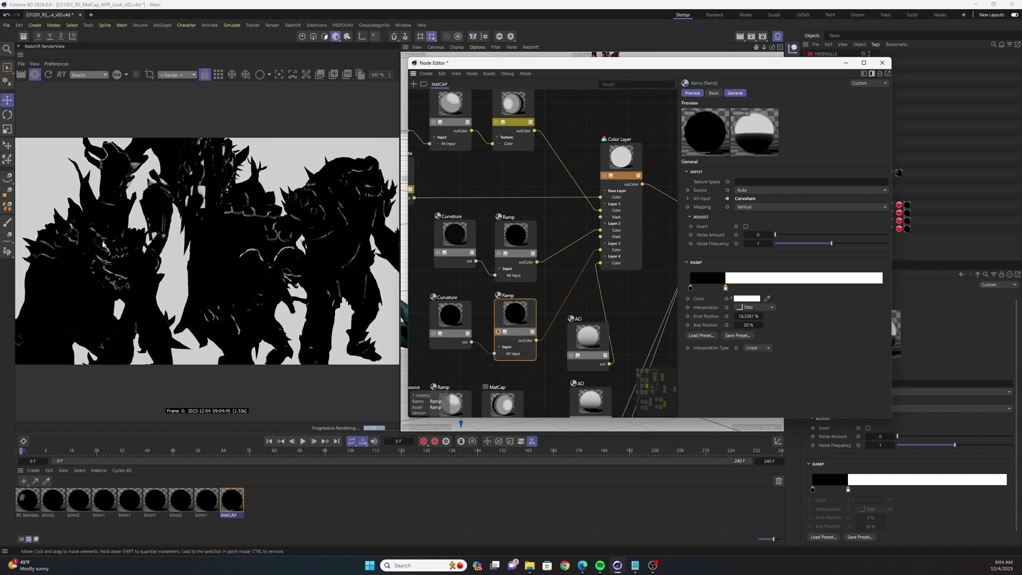
left_click(450, 315)
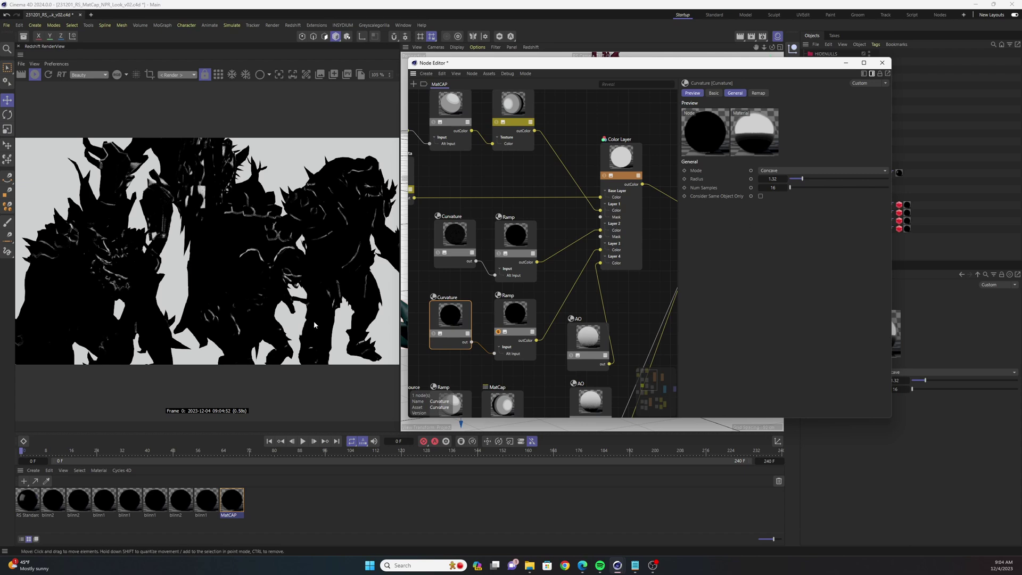
left_click(604, 180)
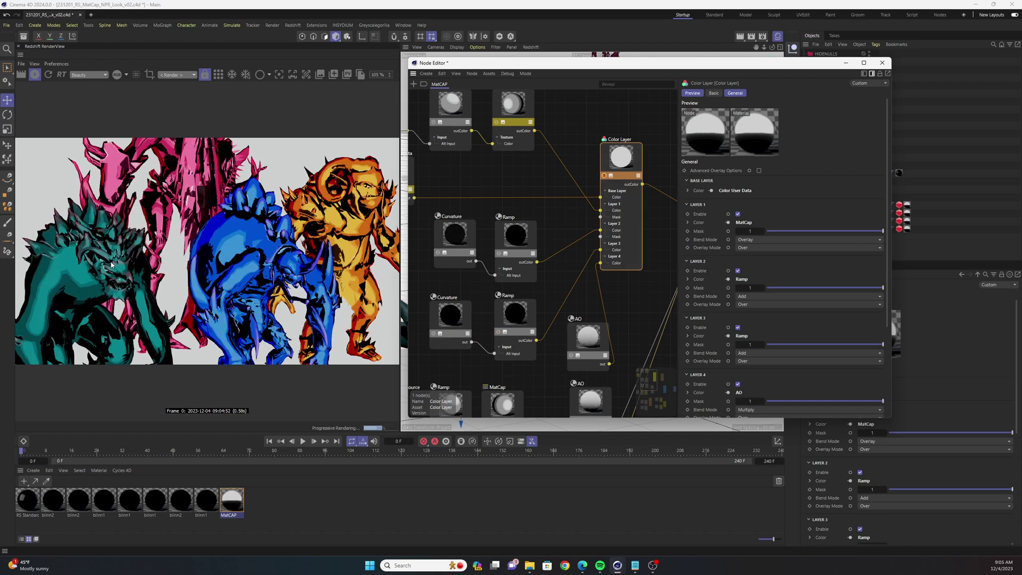
left_click(515, 314)
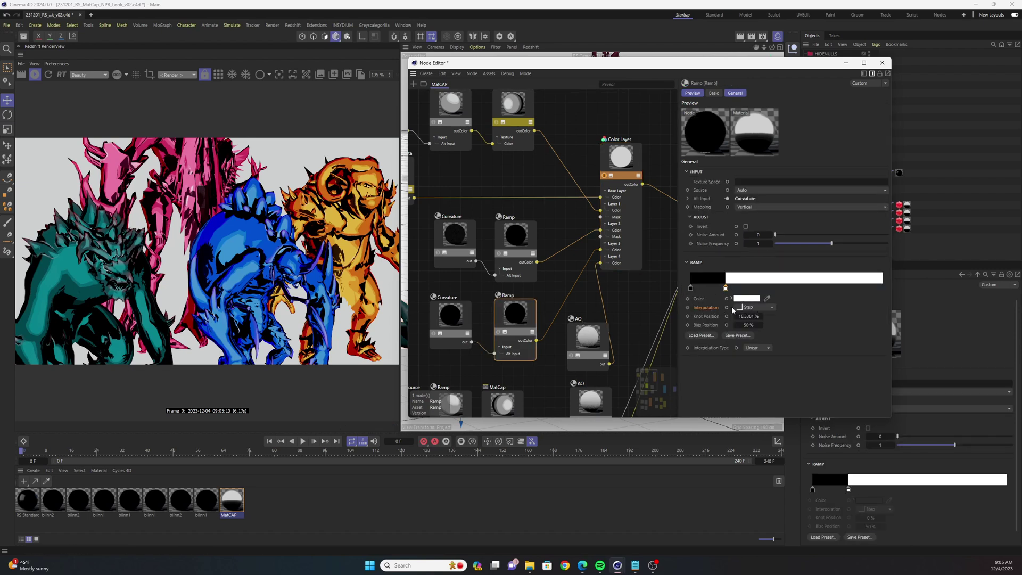
- Solo the AO node and compare Reflective off and on, leaving Reflective enabled
key("Up")
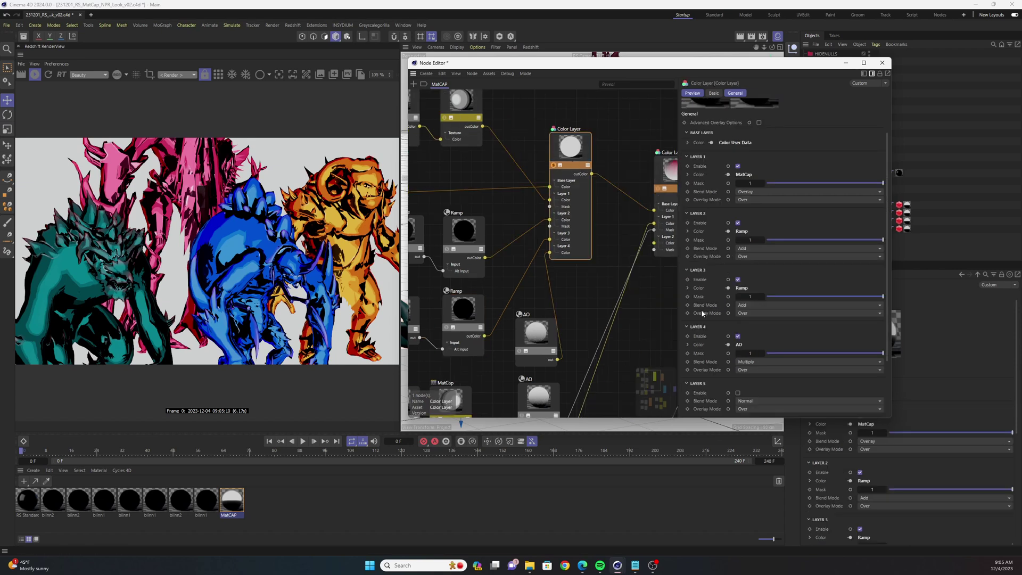
left_click(531, 334)
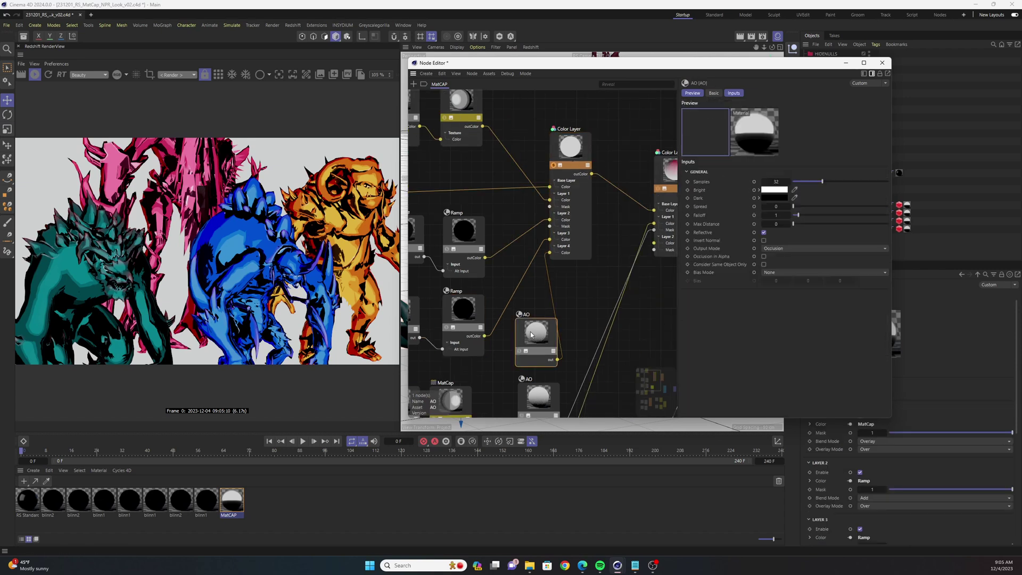
left_click(519, 351)
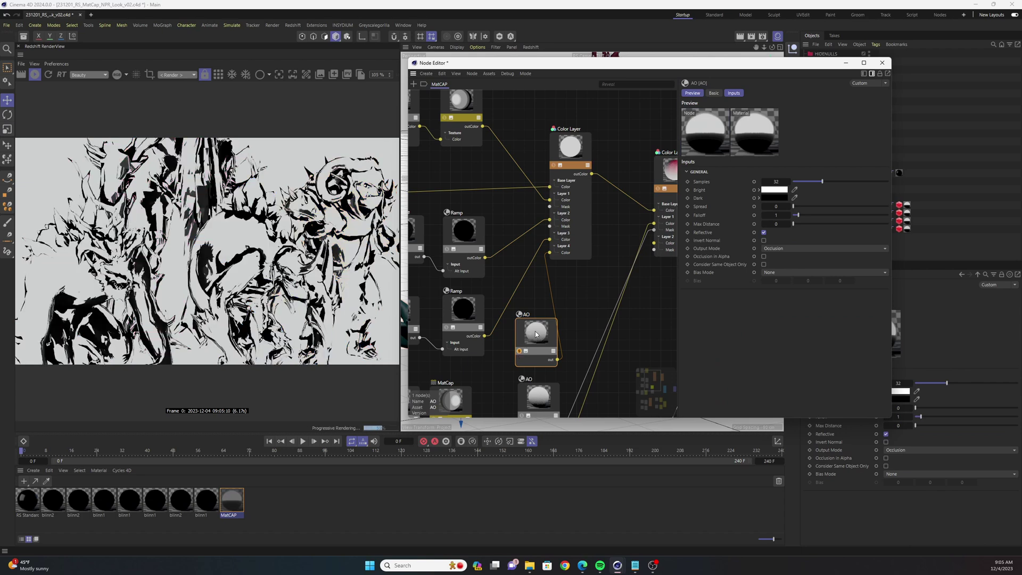
left_click_drag(536, 334, 532, 328)
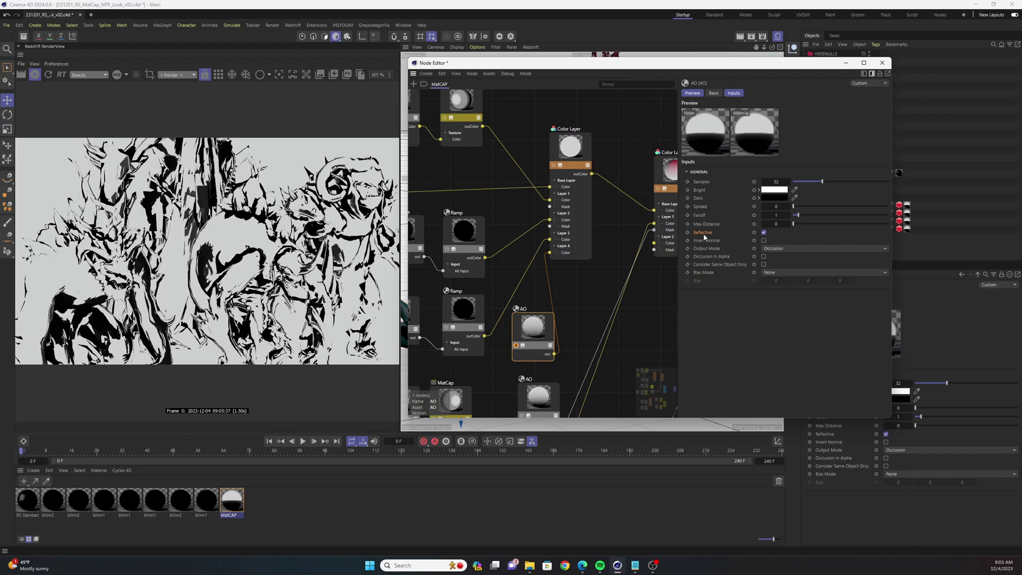
left_click(763, 233)
left_click(763, 233)
left_click(763, 233)
left_click(764, 233)
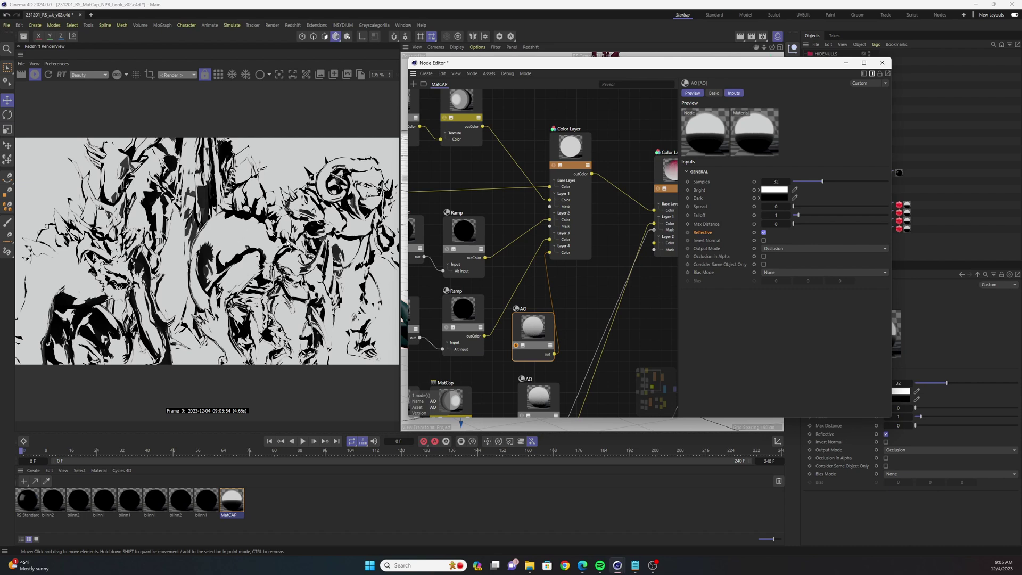
- Review the Color Layer's layers and restore the full shaded render
left_click(568, 149)
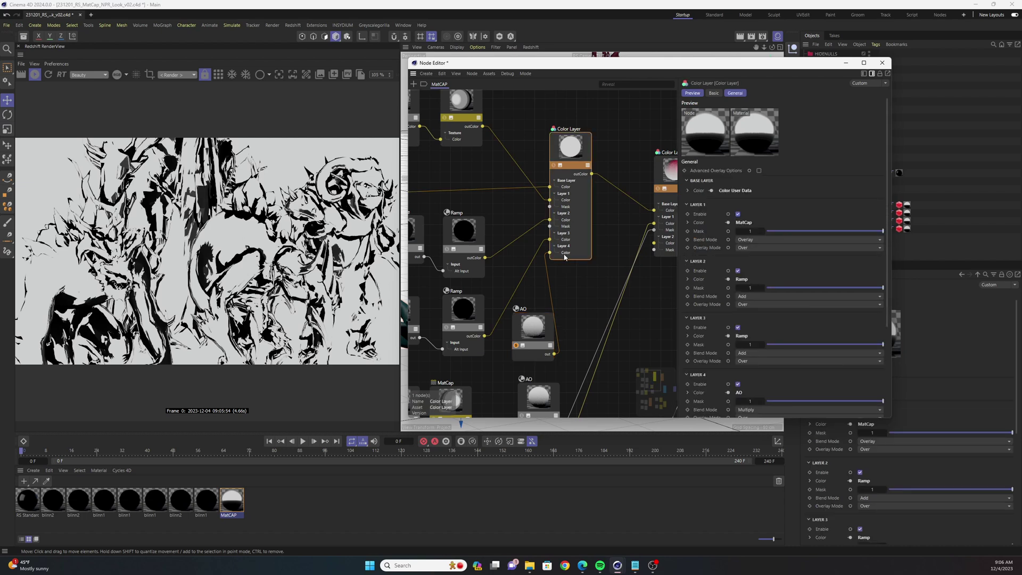
scroll(724, 361, "down", 3)
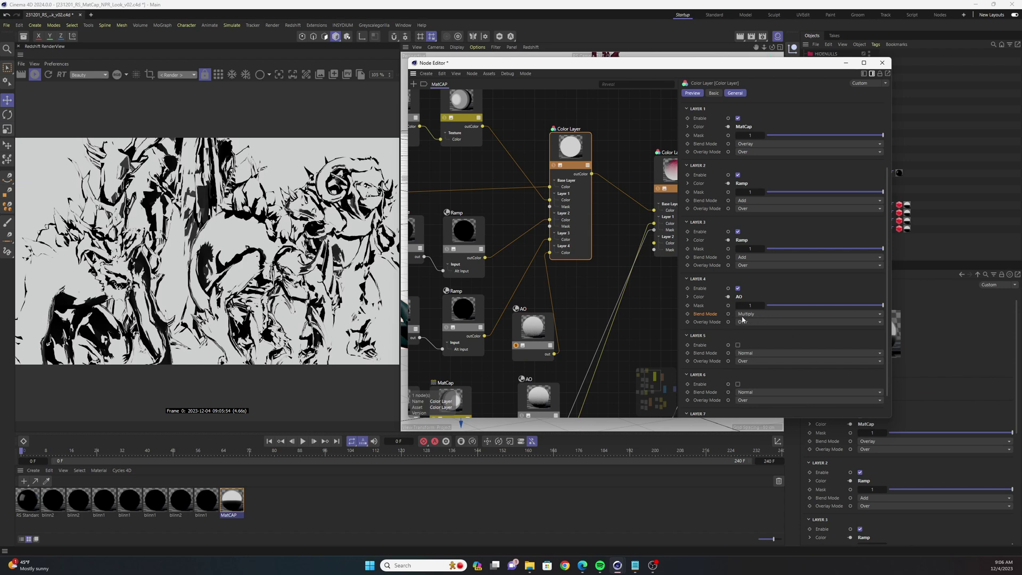
scroll(707, 230, "up", 3)
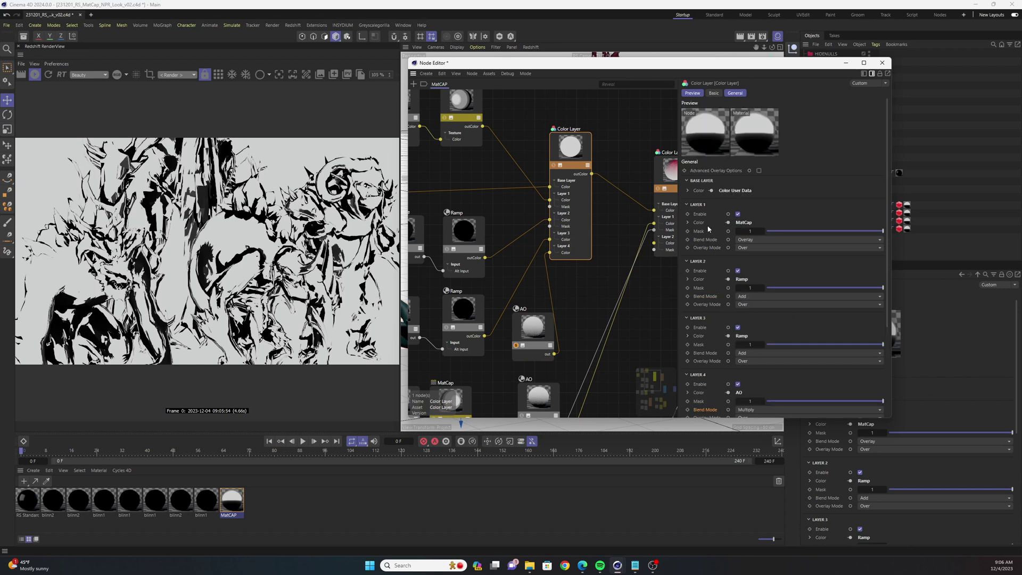
left_click(555, 167)
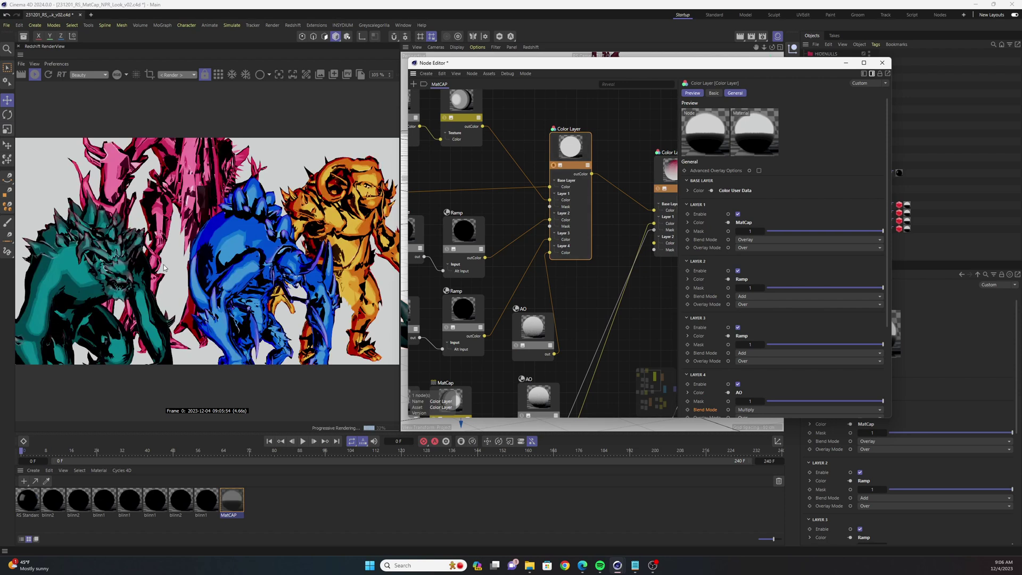
- Delete the AO wire, disable Layer 4, and reconnect AO to the Color Layer
left_click(552, 303)
key("Delete")
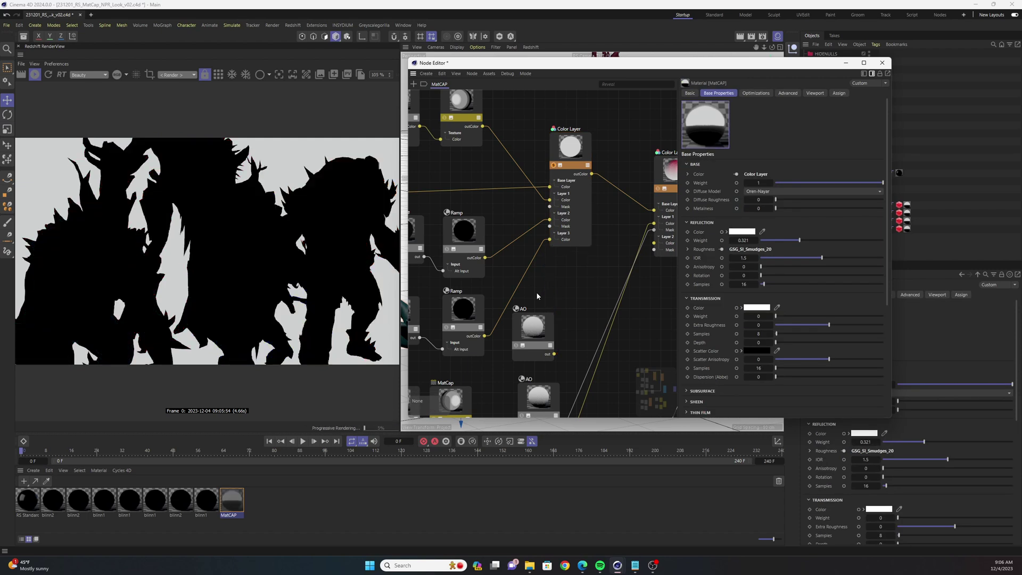
left_click(570, 223)
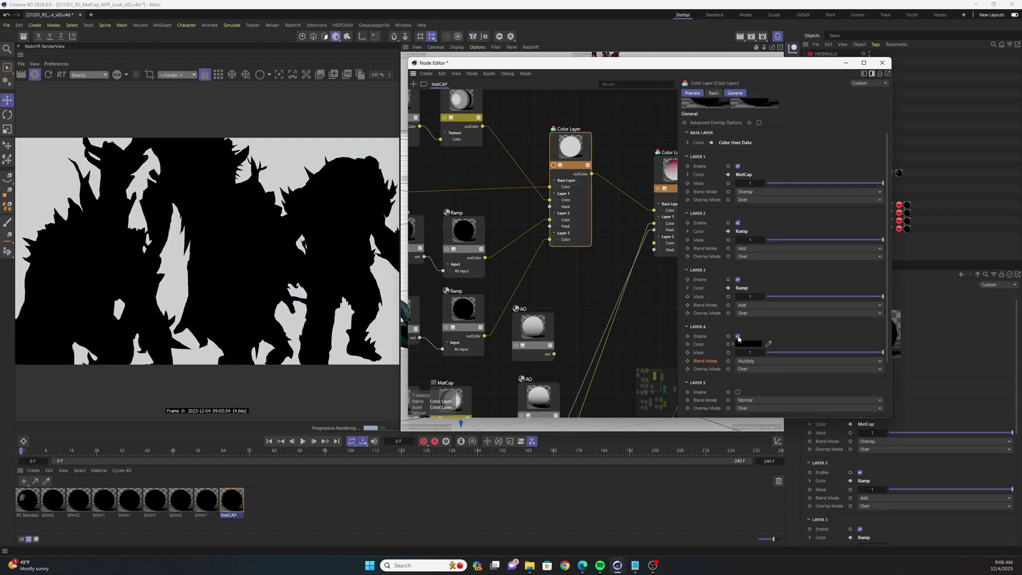
left_click(737, 336)
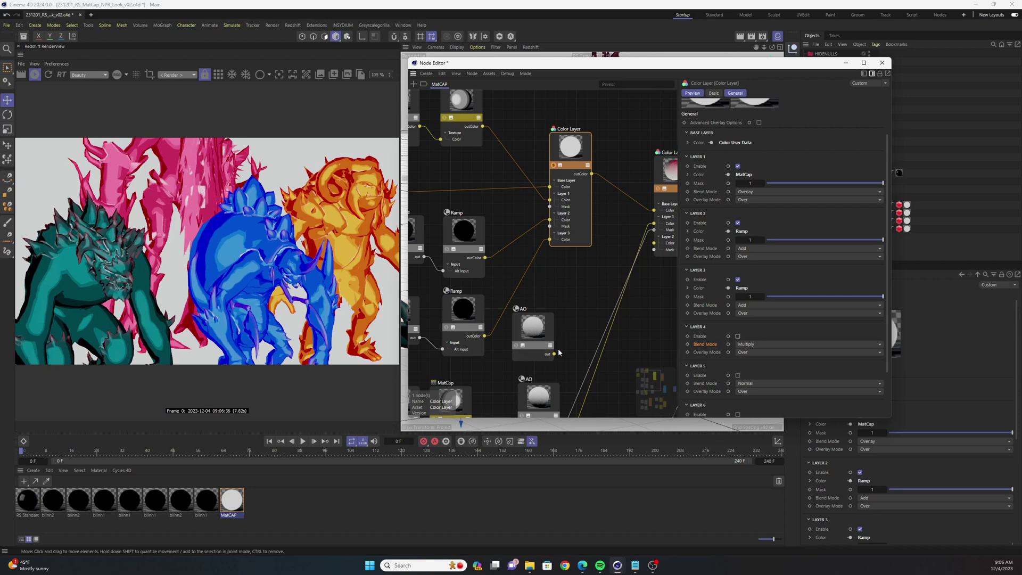
left_click_drag(554, 353, 549, 245)
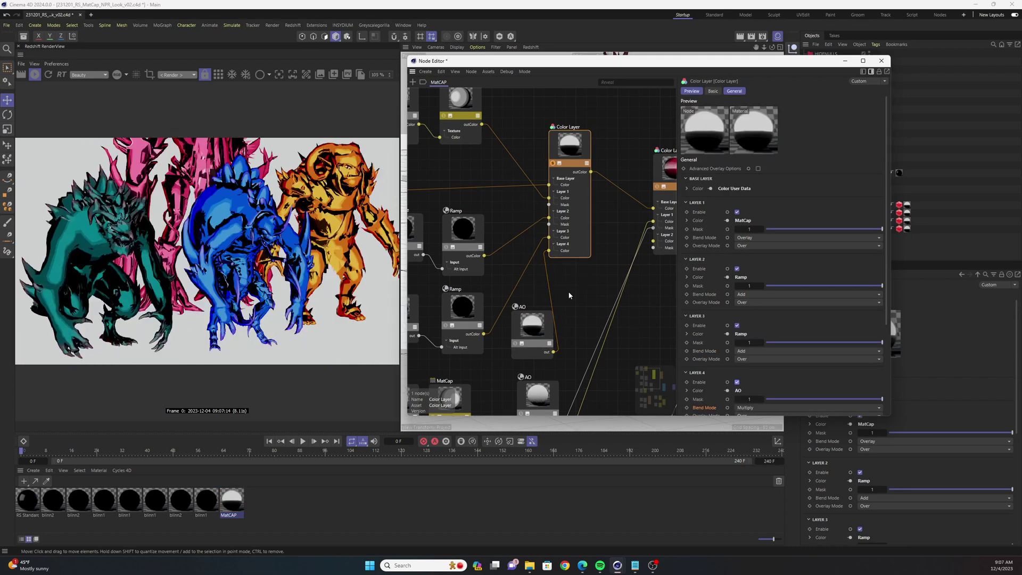
middle_click_drag(568, 293, 615, 285)
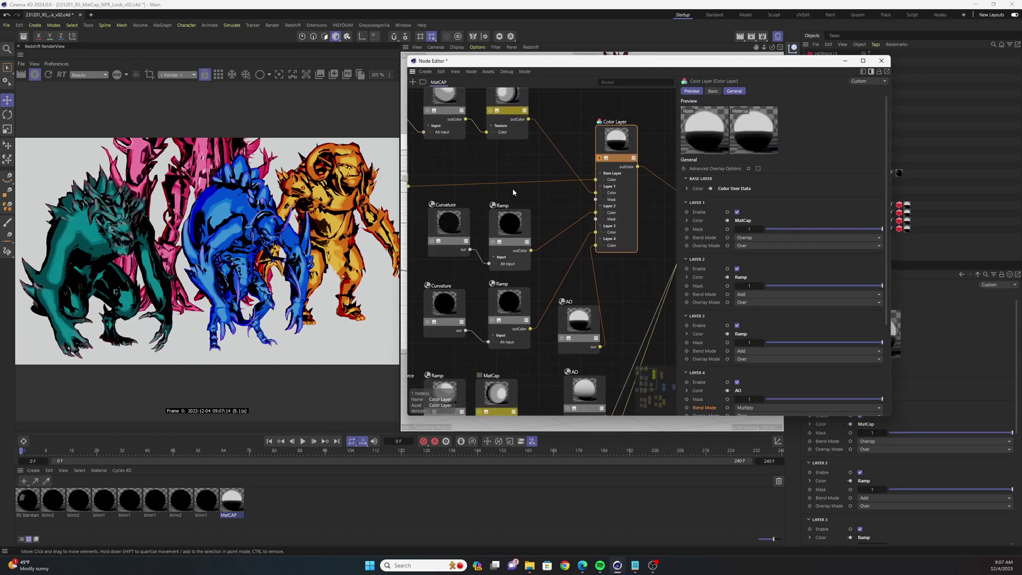
scroll(514, 192, "down", 4)
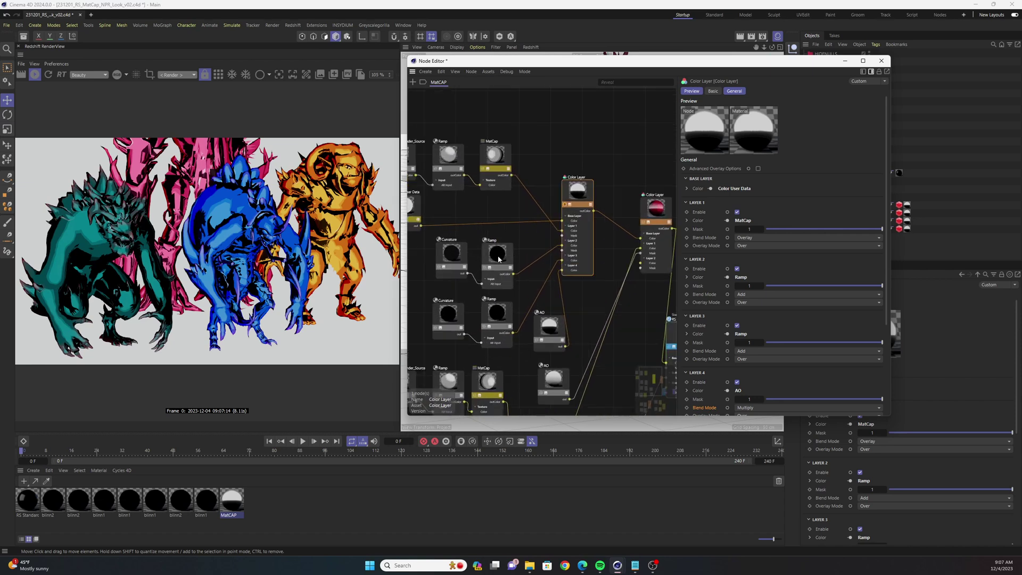
middle_click_drag(470, 315, 535, 290)
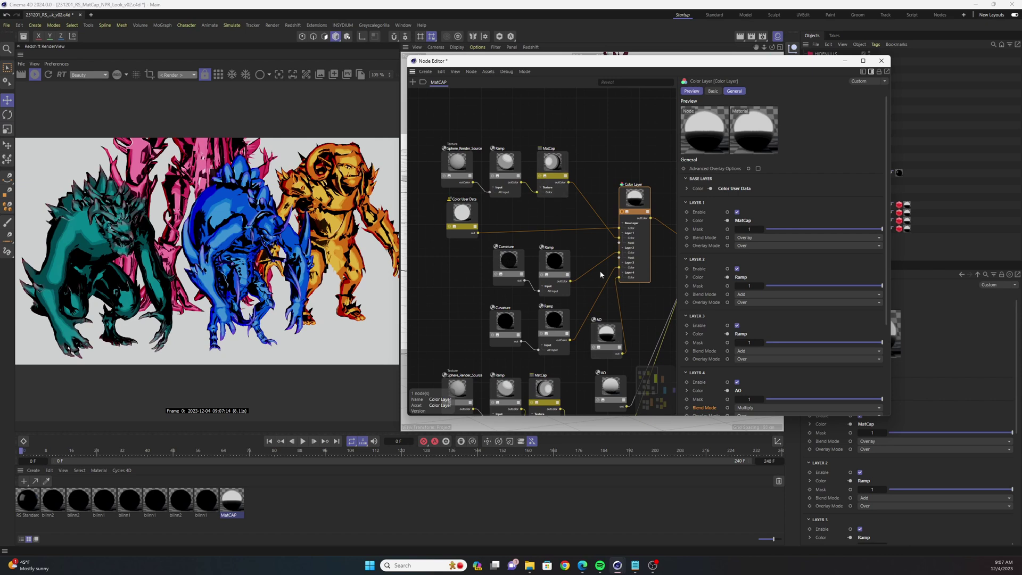
middle_click_drag(569, 287, 496, 259)
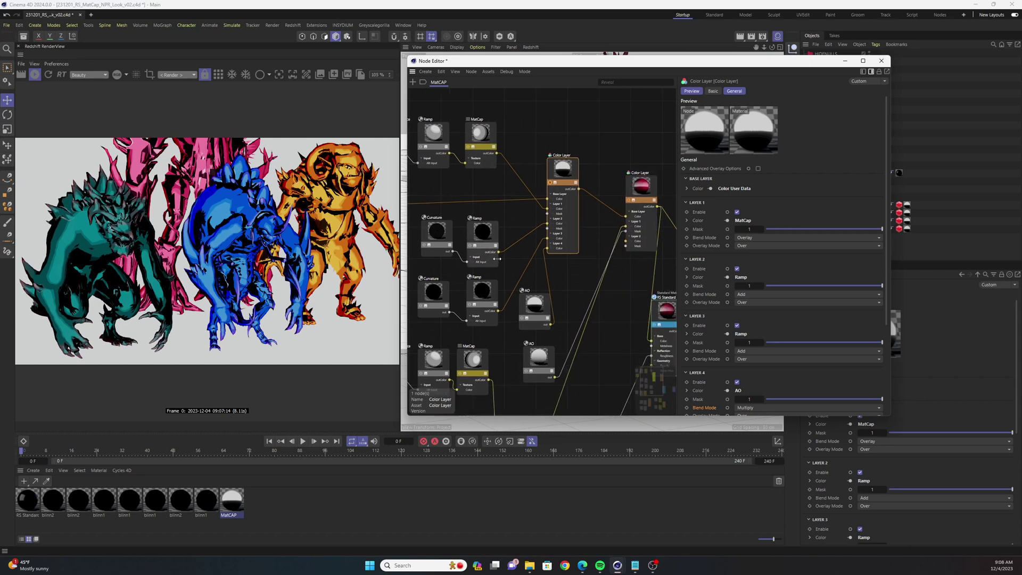
middle_click_drag(627, 318, 627, 245)
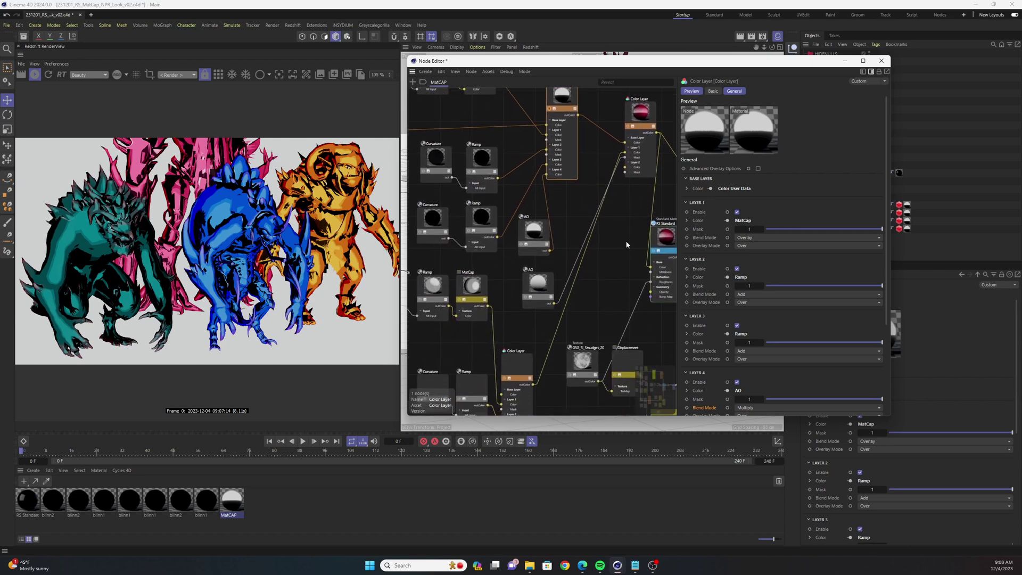
scroll(633, 308, "down", 5)
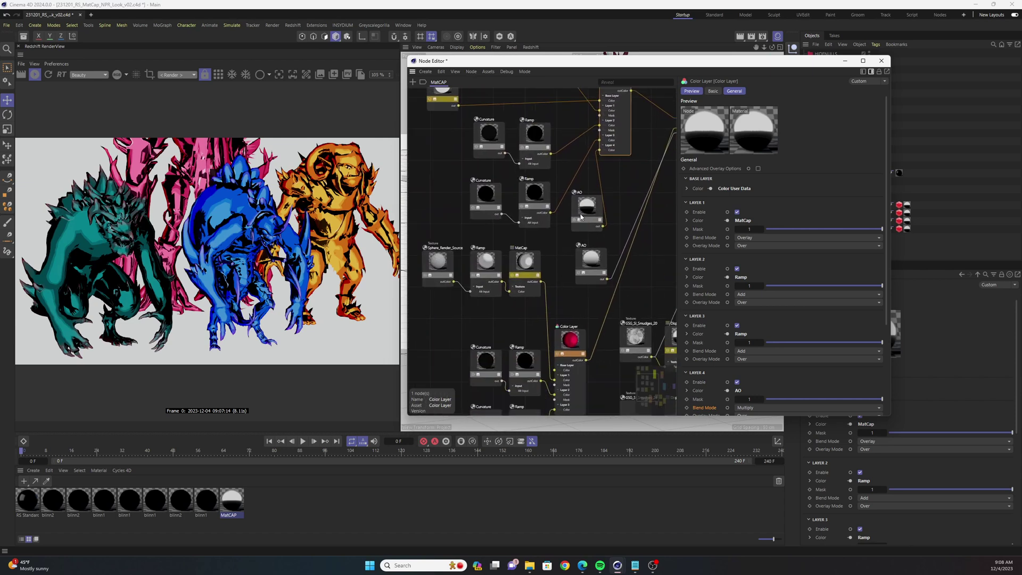
scroll(540, 276, "up", 4)
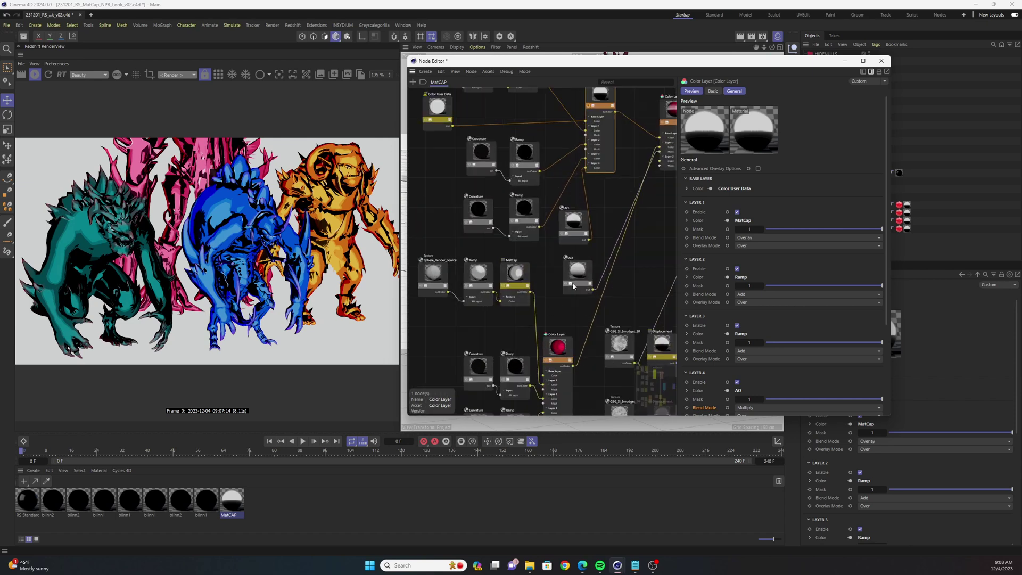
scroll(565, 296, "up", 3)
scroll(541, 283, "down", 2)
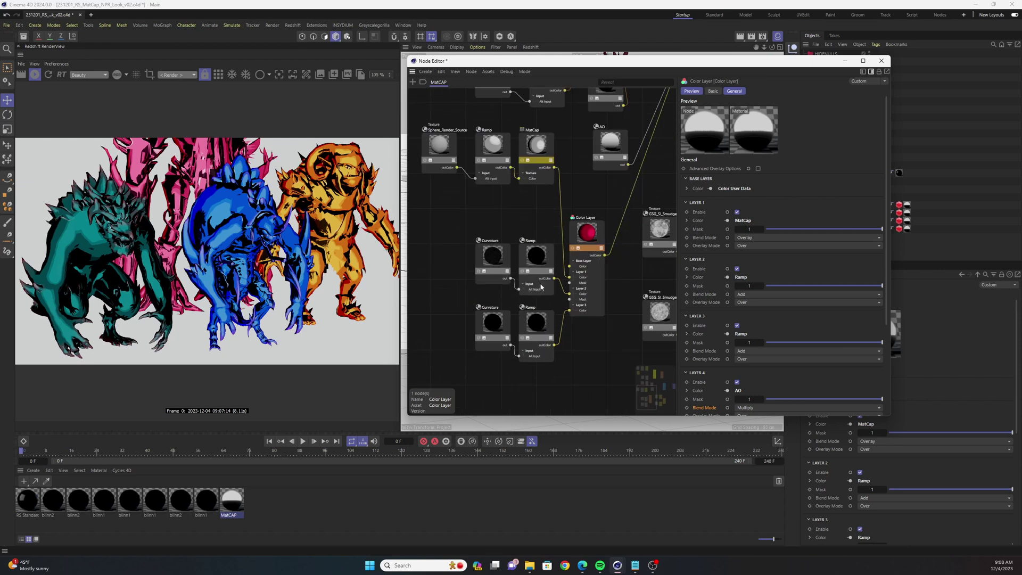
- Solo the Color Layer stack, inspect the AO-blend Color Layer, then deselect to show the material
left_click(573, 272)
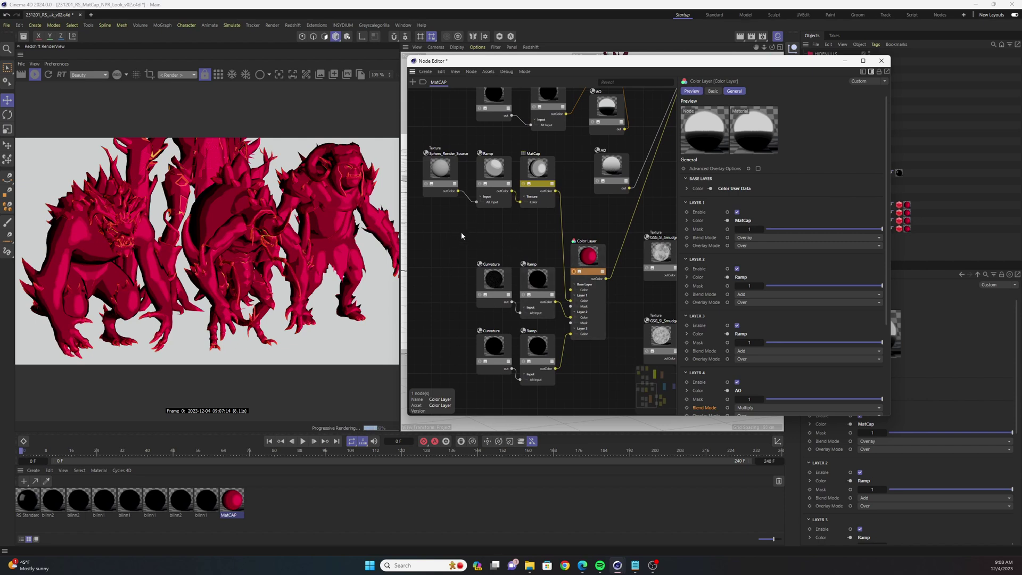
left_click(571, 257)
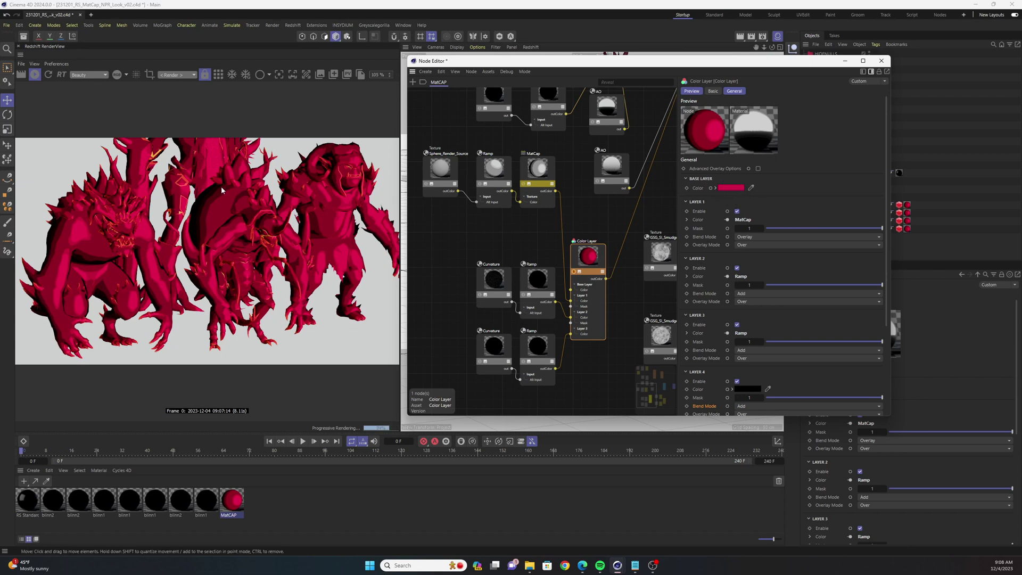
middle_click_drag(630, 182, 514, 335)
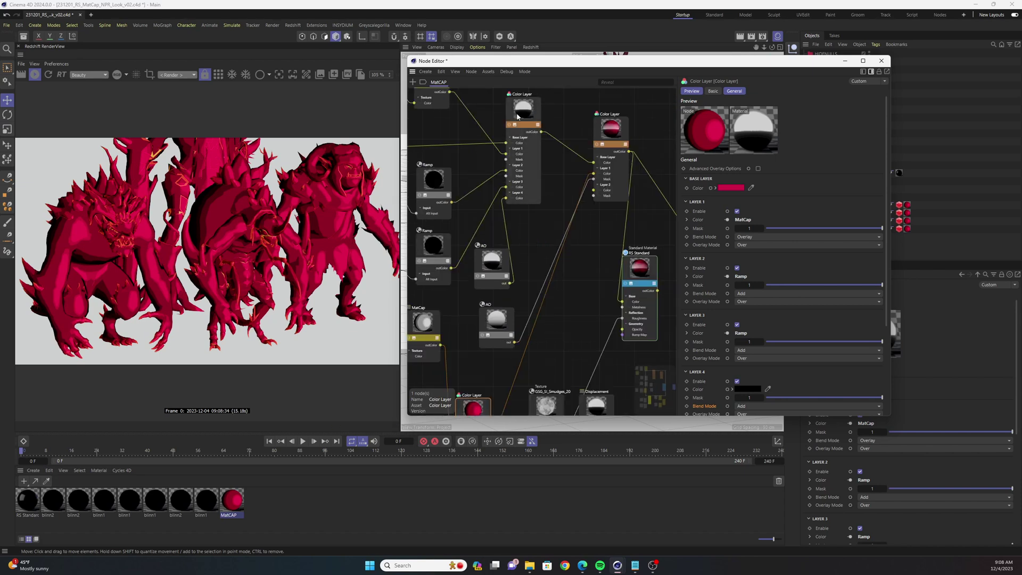
left_click(607, 132)
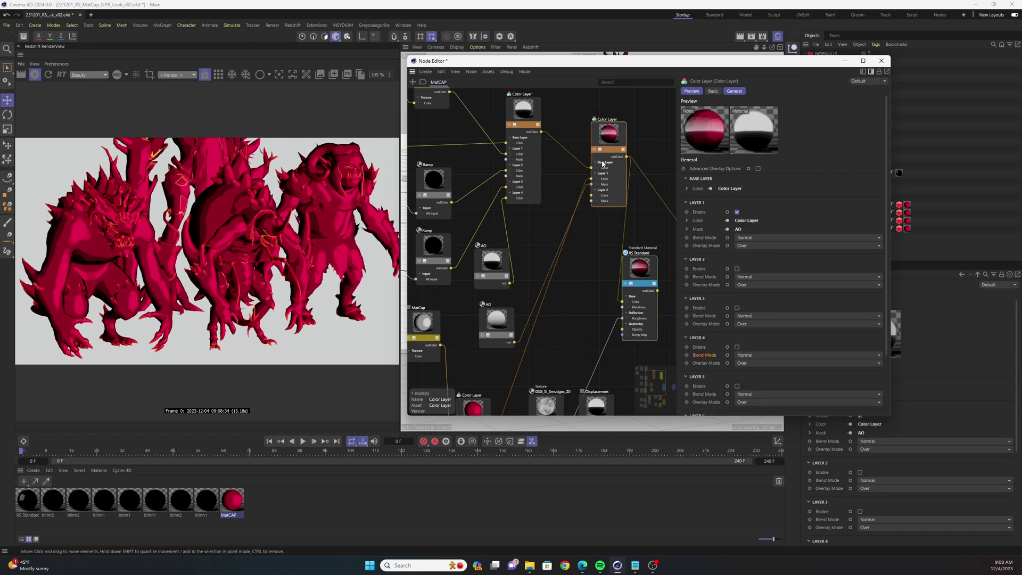
left_click(598, 153)
- Solo the lower AO node, lower its Spread from 0.33 to 0.031, then unsolo it
middle_click_drag(639, 236, 605, 260)
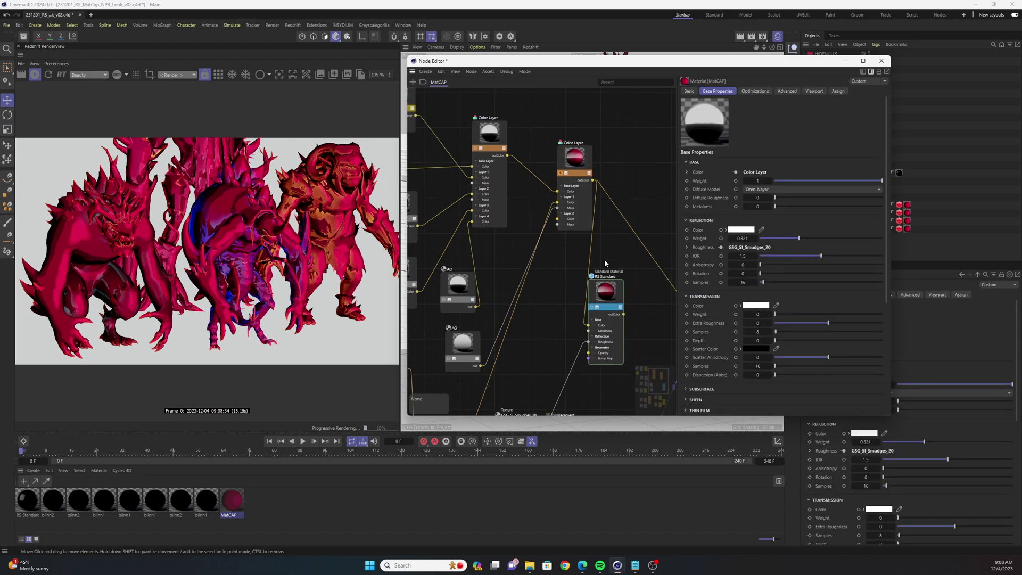
left_click_drag(455, 352, 510, 326)
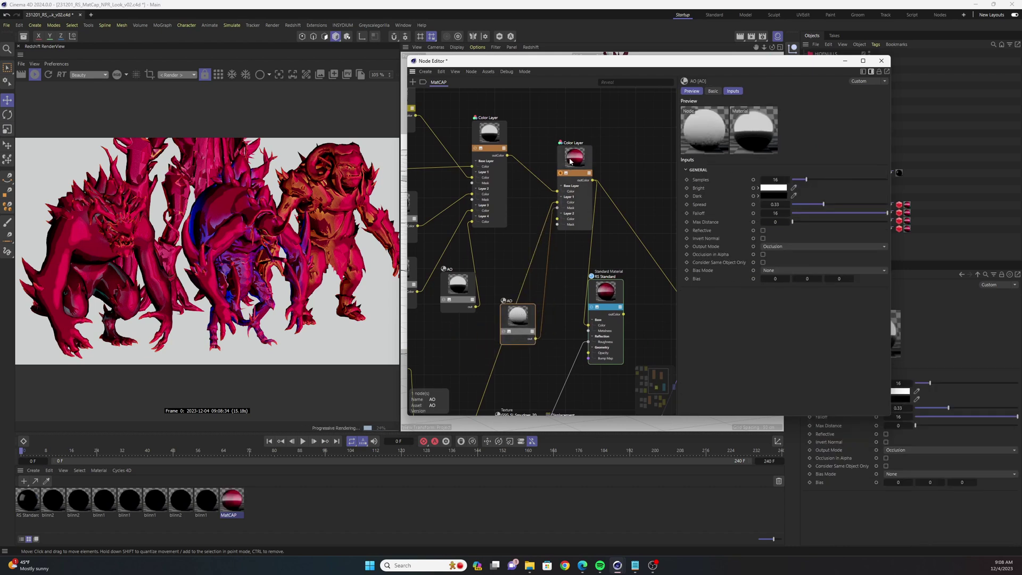
left_click(503, 334)
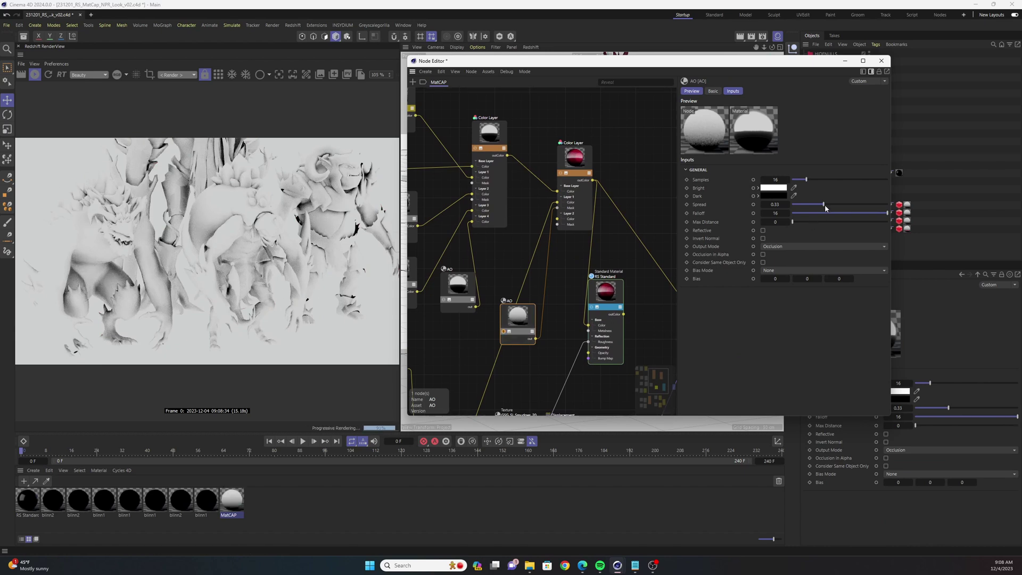
left_click_drag(824, 204, 793, 206)
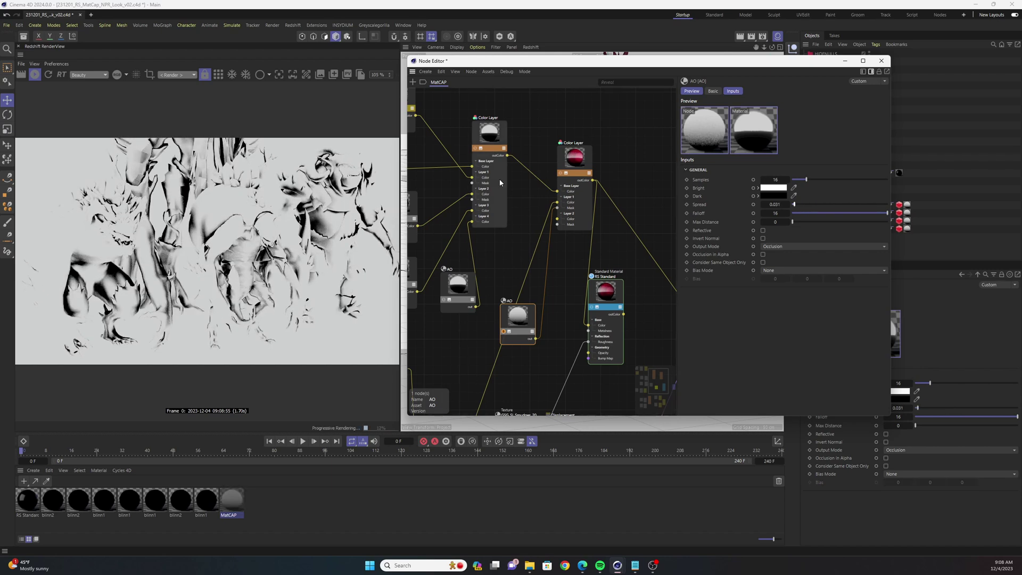
left_click(574, 158)
left_click(554, 179)
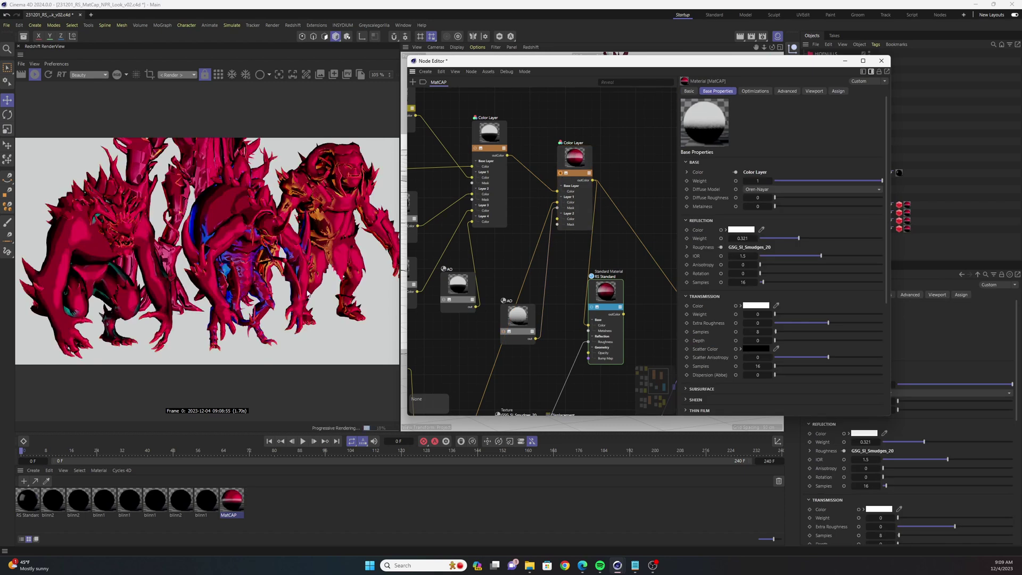
left_click_drag(516, 323, 458, 352)
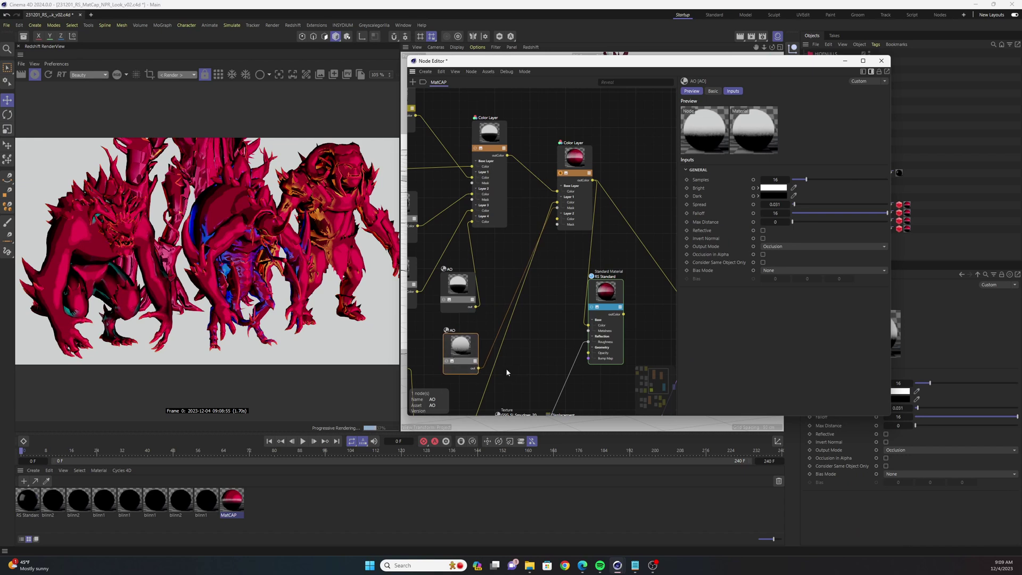
left_click(531, 357)
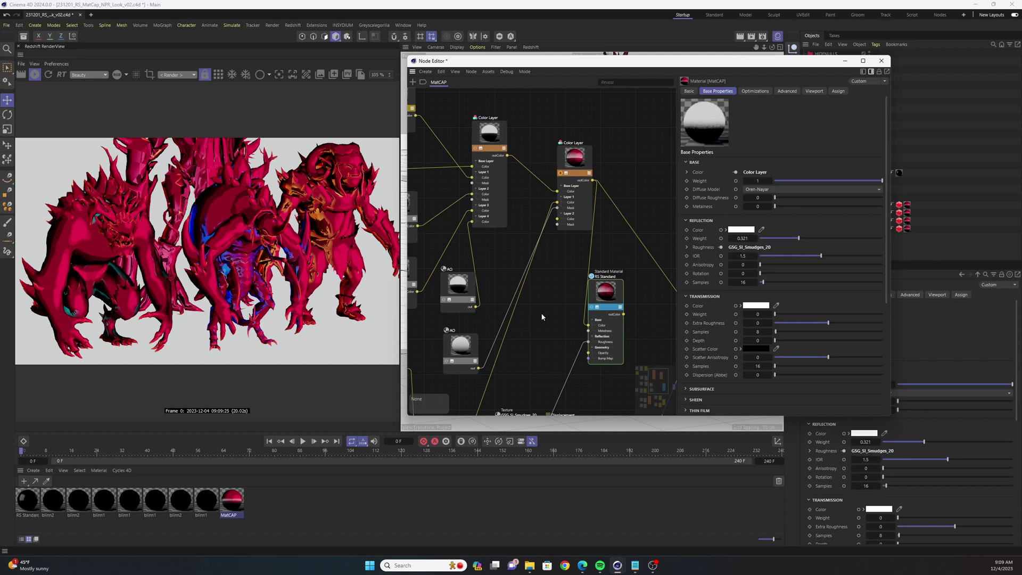
- Wire RS Standard's outColor into the Output node's Surface port, replacing the Color Layer
middle_click_drag(540, 315, 493, 296)
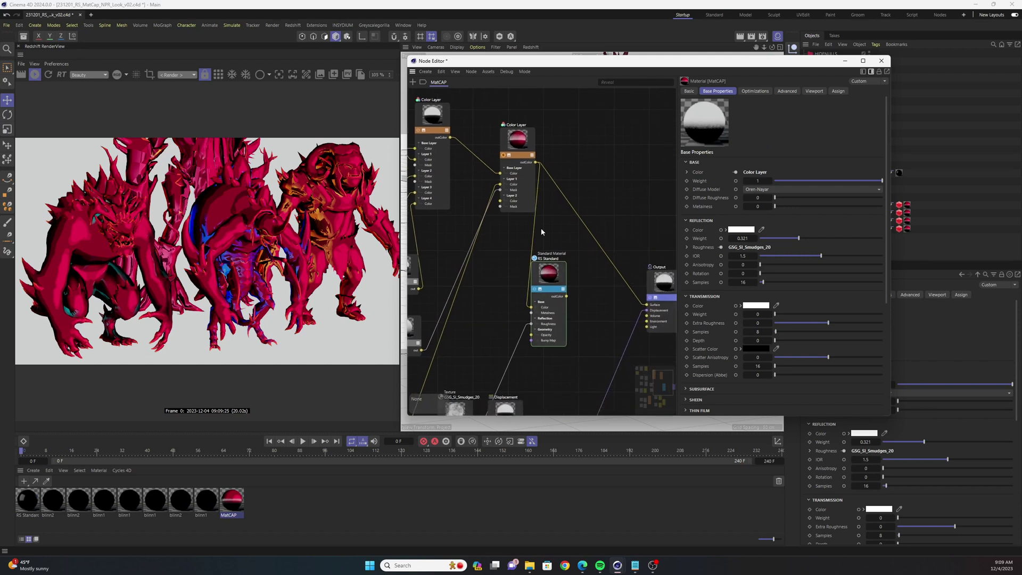
left_click(547, 285)
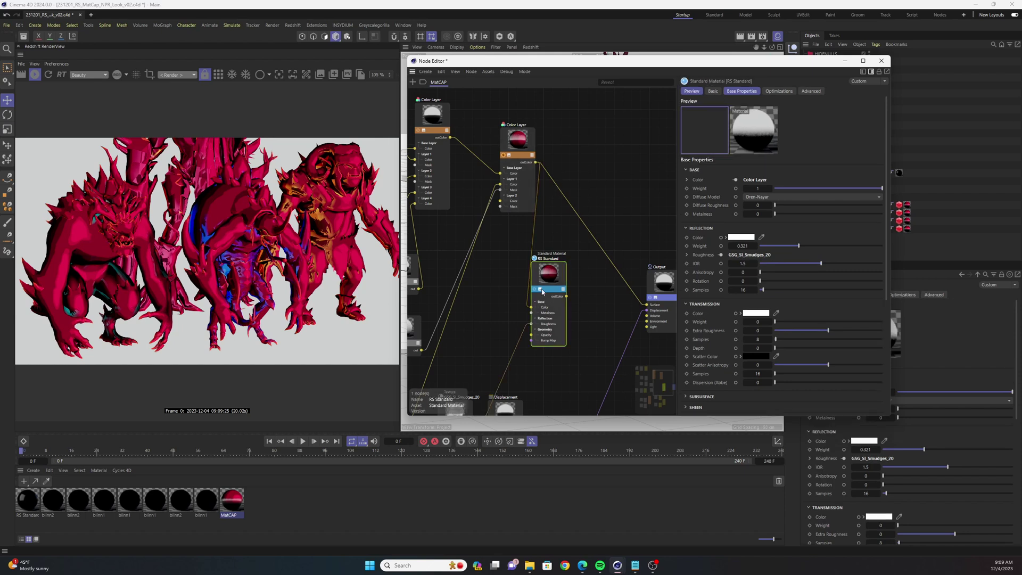
left_click_drag(547, 320, 551, 315)
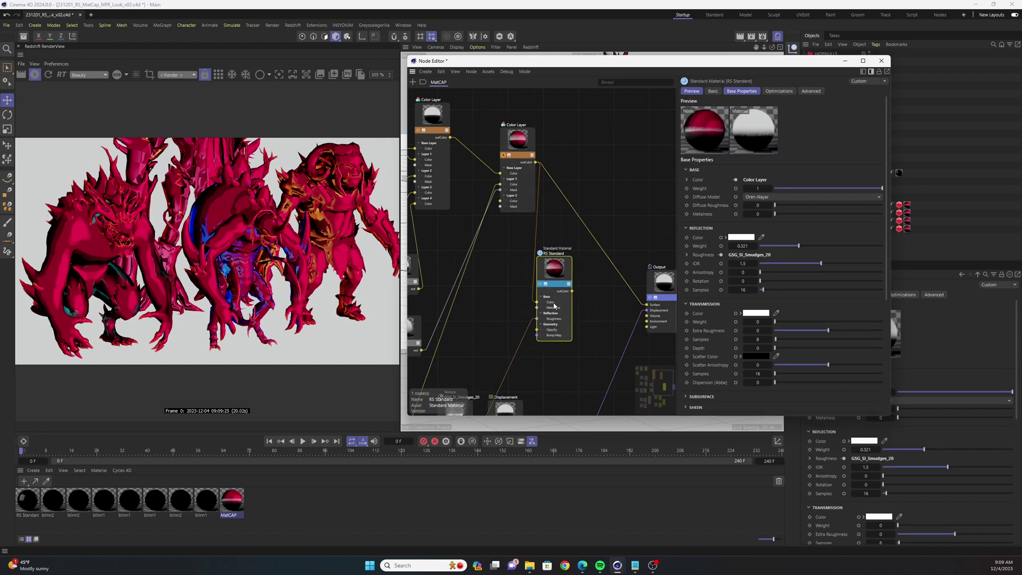
middle_click_drag(554, 305, 498, 288)
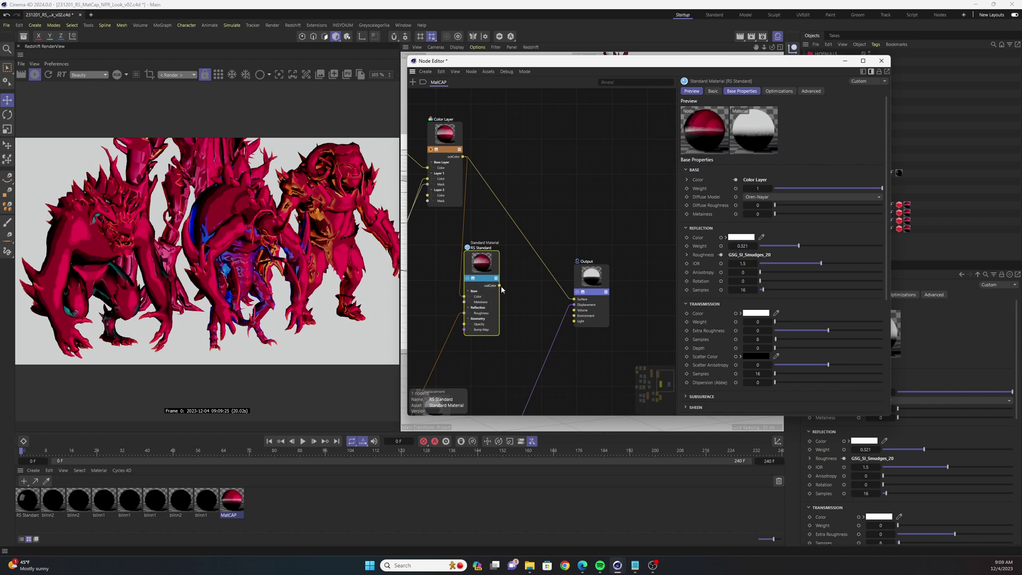
left_click_drag(500, 285, 574, 299)
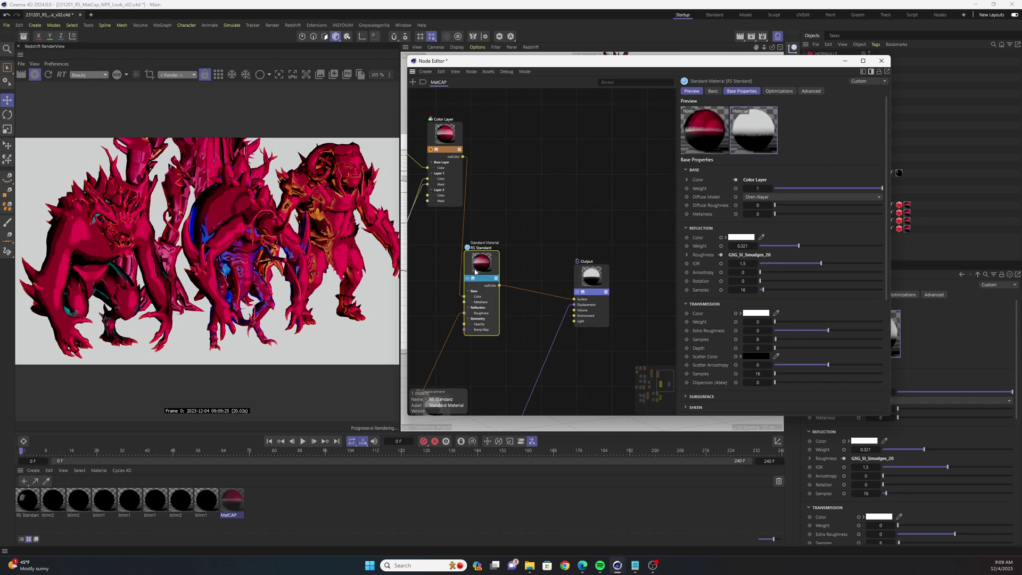
left_click_drag(475, 271, 488, 274)
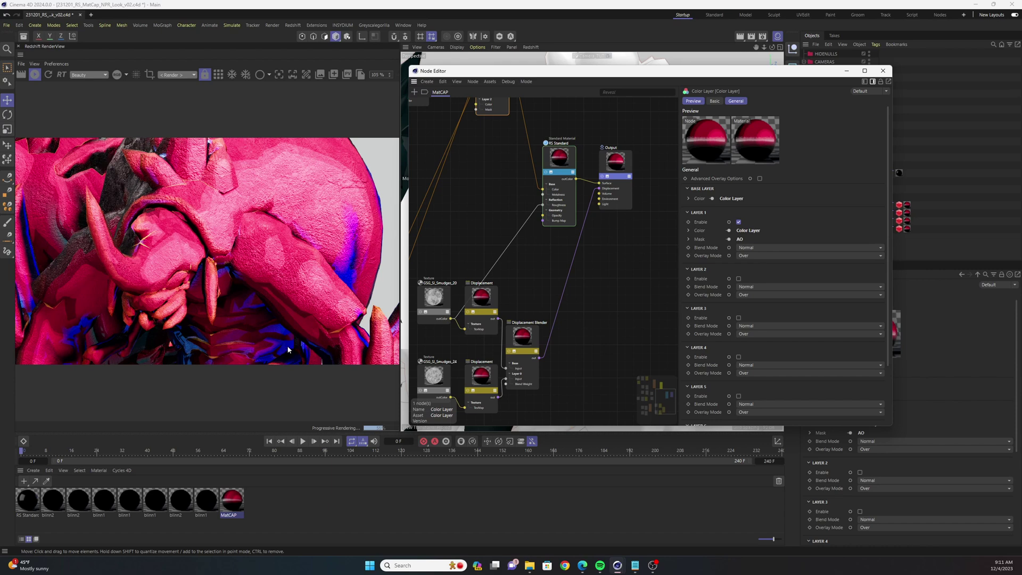
scroll(571, 383, "down", 2)
scroll(601, 311, "up", 1)
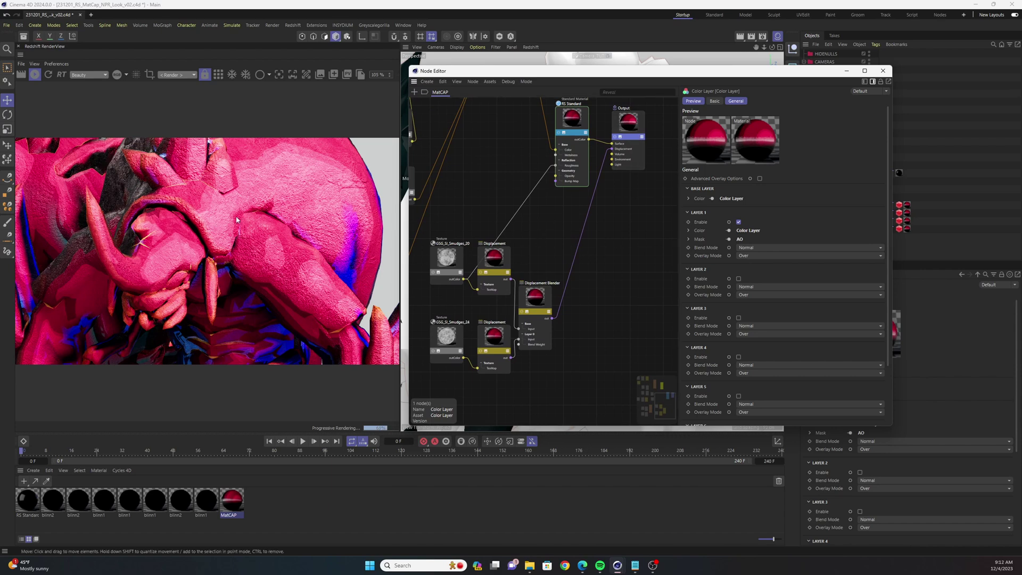
scroll(546, 369, "up", 6)
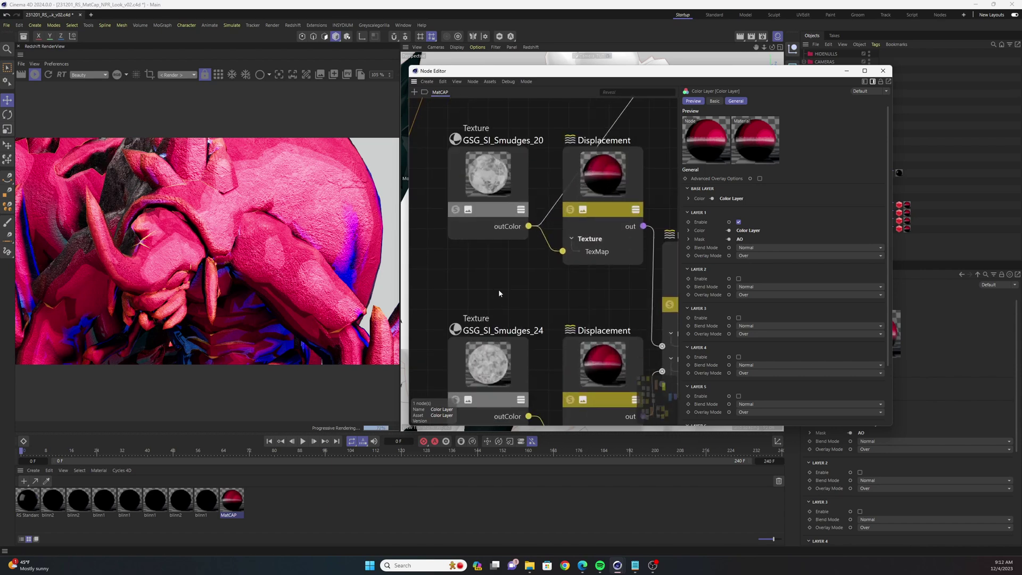
scroll(538, 287, "down", 2)
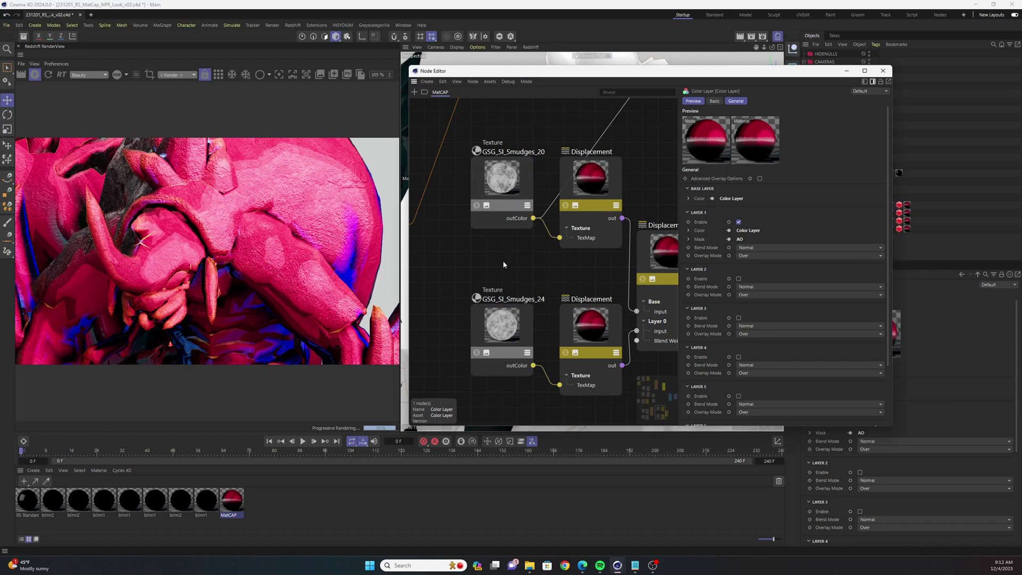
middle_click_drag(521, 266, 627, 139)
scroll(628, 141, "down", 3)
- Connect the first Color Layer's outColor into RS Standard and close the Node Editor
scroll(640, 187, "down", 3)
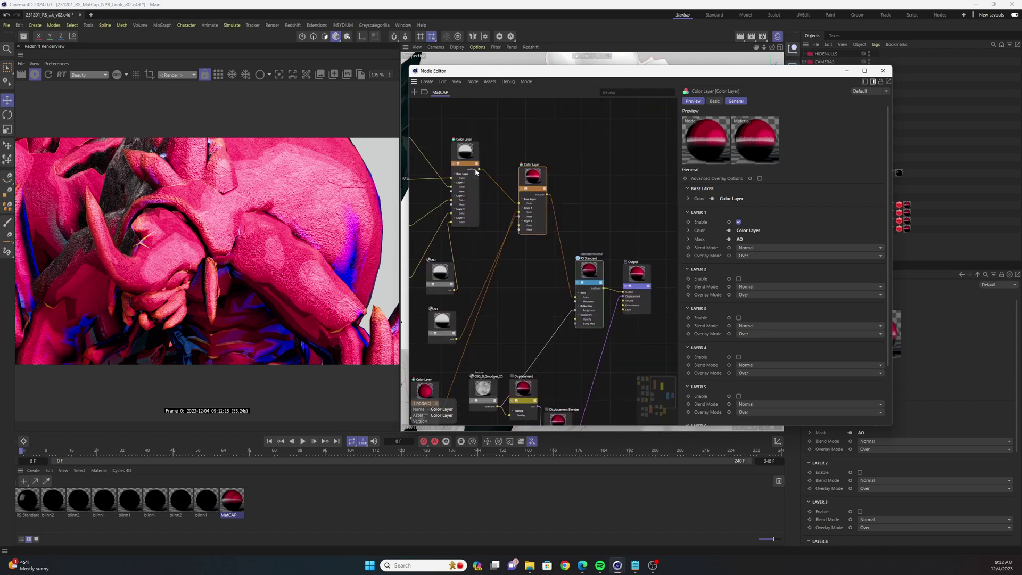
left_click_drag(479, 173, 575, 301)
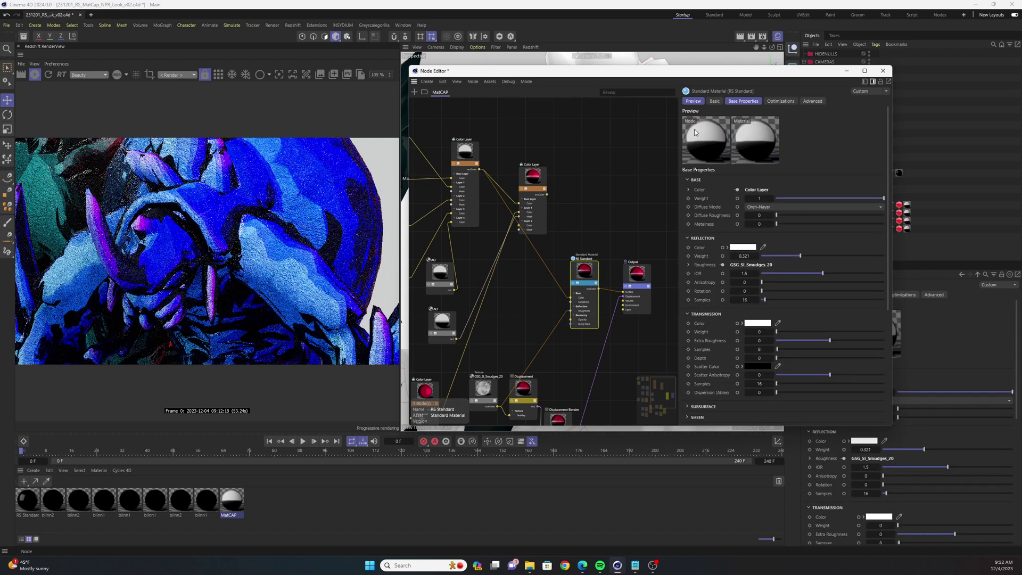
left_click(882, 70)
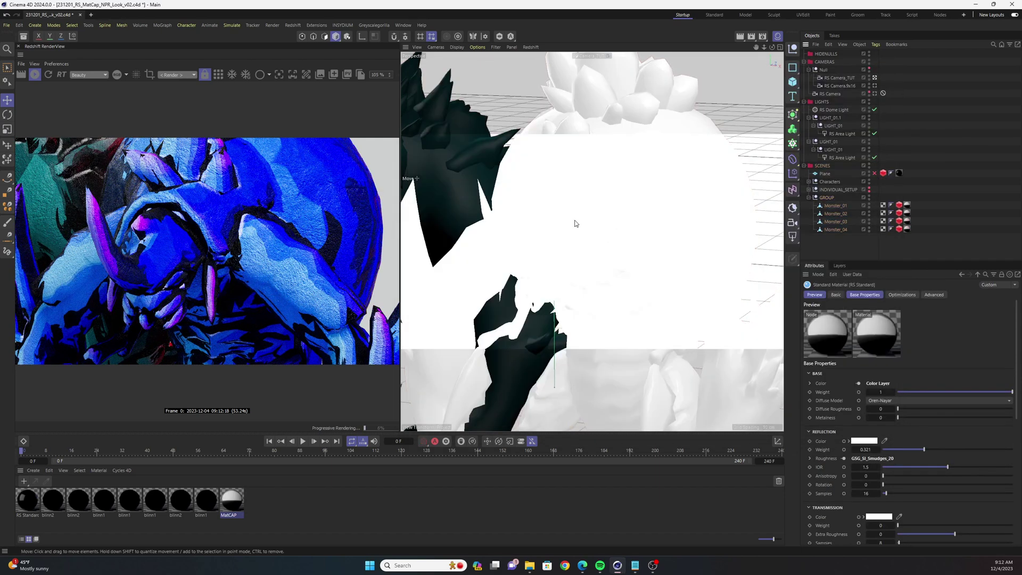
scroll(575, 223, "down", 5)
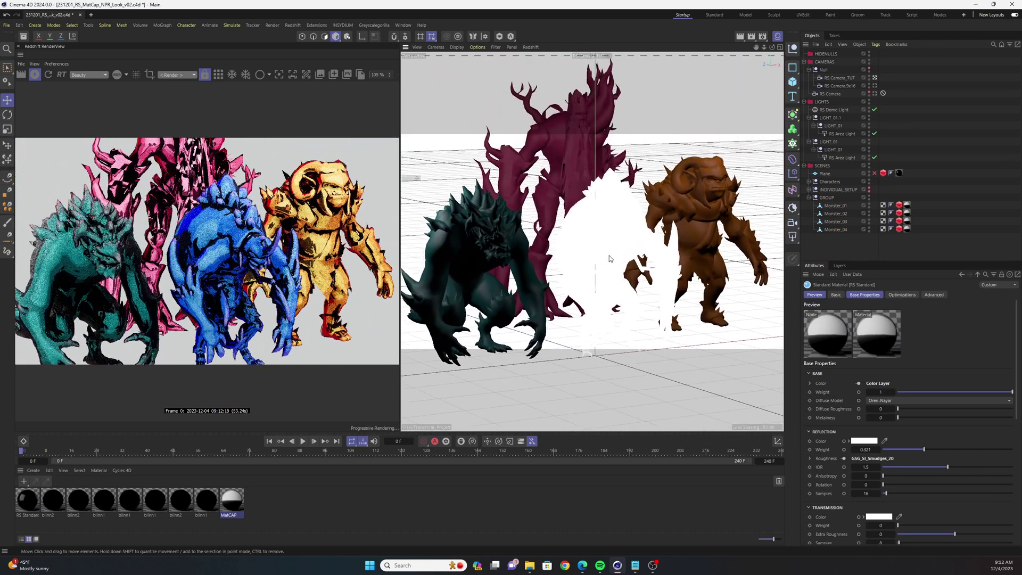
scroll(609, 258, "up", 3)
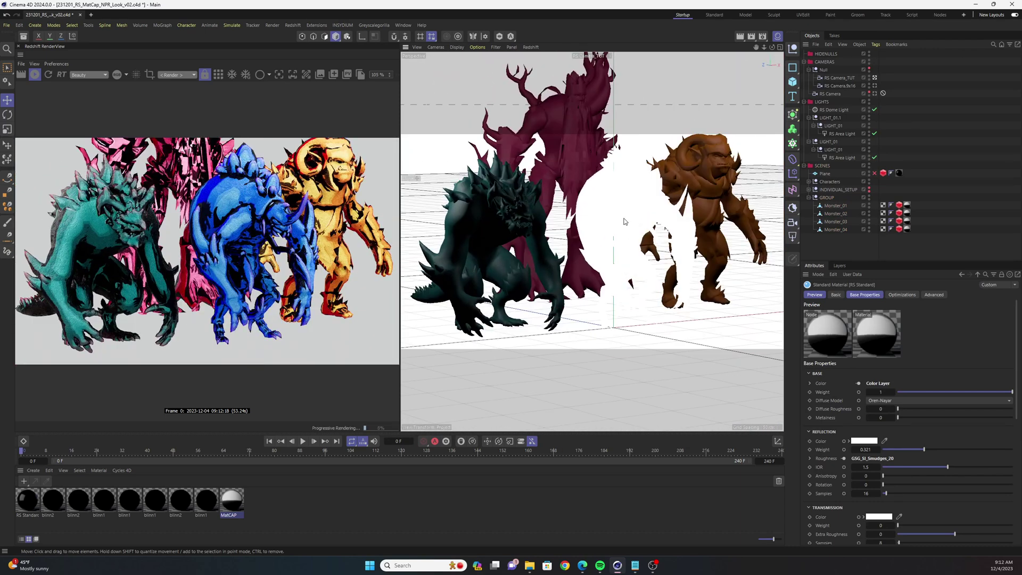